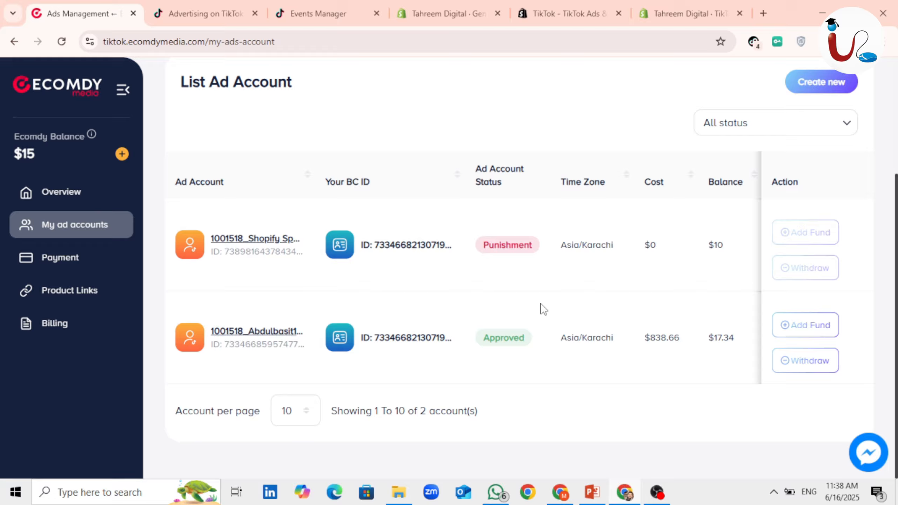
Review the approved ad account's cost in Ecomdy, and switch to TikTok Ads Manager to examine its dashboard.
{"action": "left_click_drag", "start_coordinate": [644, 340], "coordinate": [675, 342]}
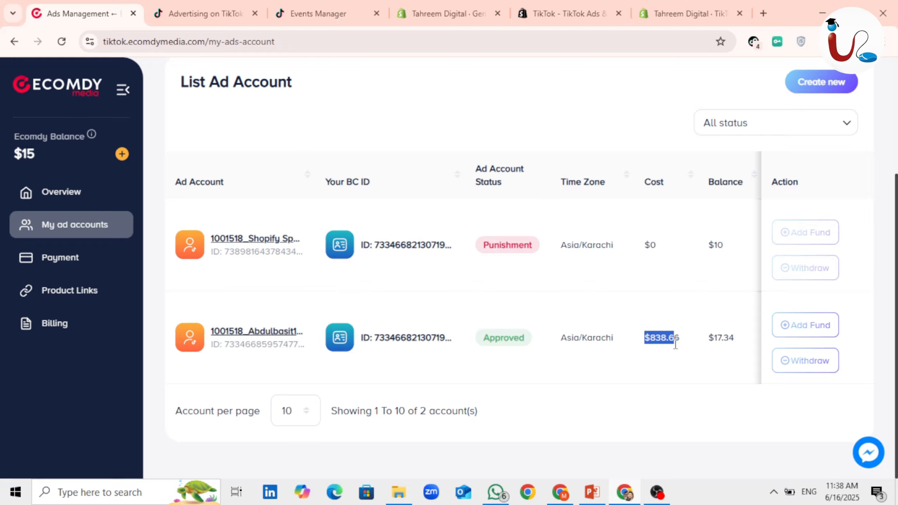
{"action": "left_click", "coordinate": [664, 360]}
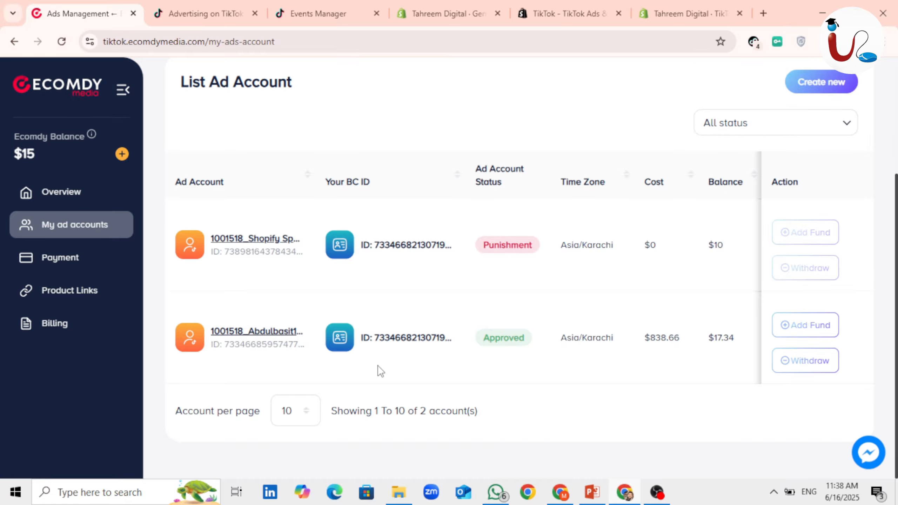
{"action": "left_click", "coordinate": [206, 3]}
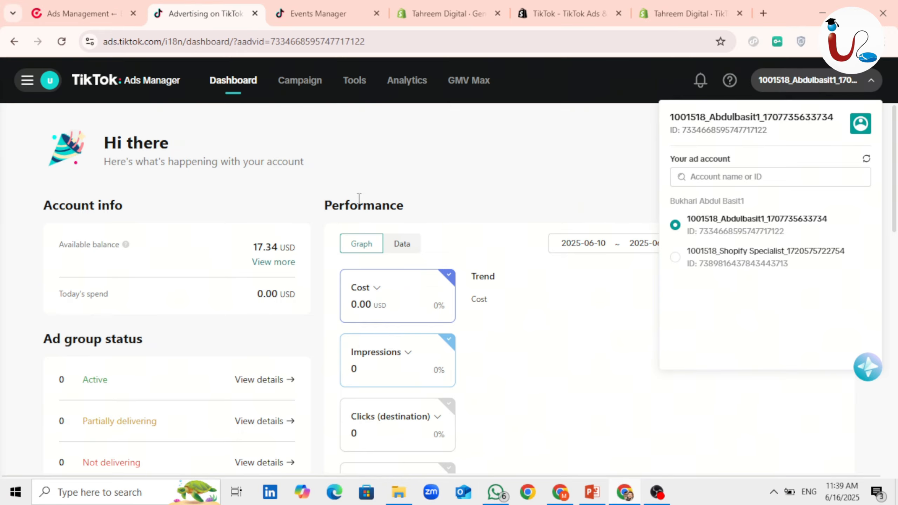
{"action": "left_click", "coordinate": [564, 174]}
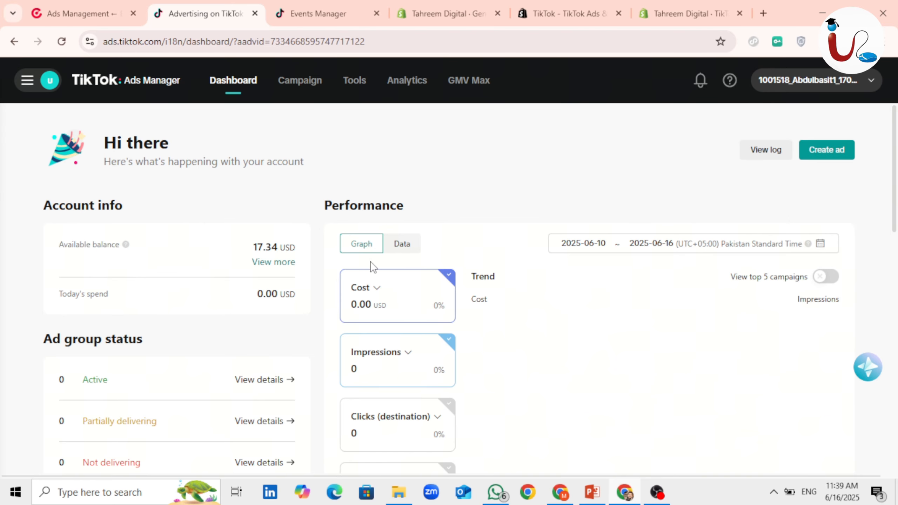
{"action": "scroll", "coordinate": [389, 262], "scroll_direction": "down", "scroll_amount": 3}
{"action": "scroll", "coordinate": [419, 302], "scroll_direction": "up", "scroll_amount": 3}
{"action": "scroll", "coordinate": [361, 312], "scroll_direction": "down", "scroll_amount": 4}
{"action": "scroll", "coordinate": [360, 314], "scroll_direction": "down", "scroll_amount": 4}
{"action": "scroll", "coordinate": [361, 314], "scroll_direction": "up", "scroll_amount": 8}
{"action": "mouse_move", "coordinate": [367, 86]}
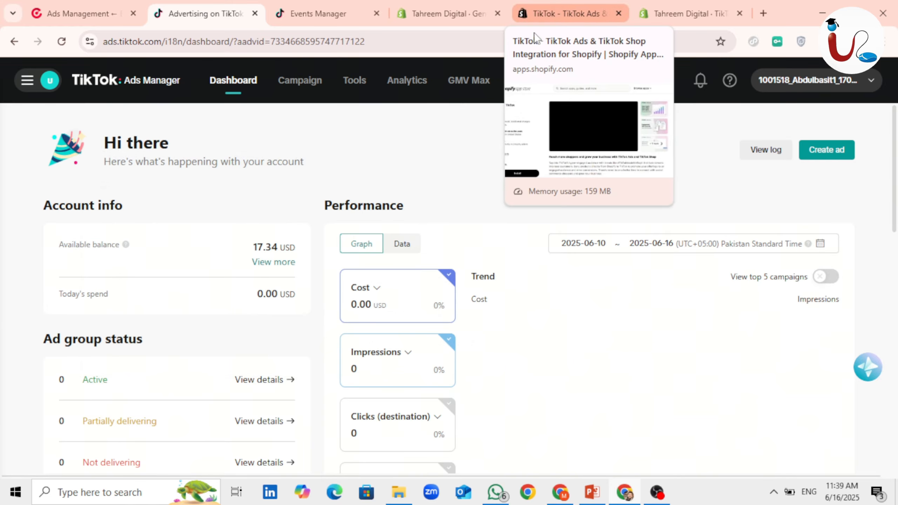
Switch to the TikTok app in the Shopify admin and close the TikTok listing on the Shopify App Store.
{"action": "left_click", "coordinate": [564, 3]}
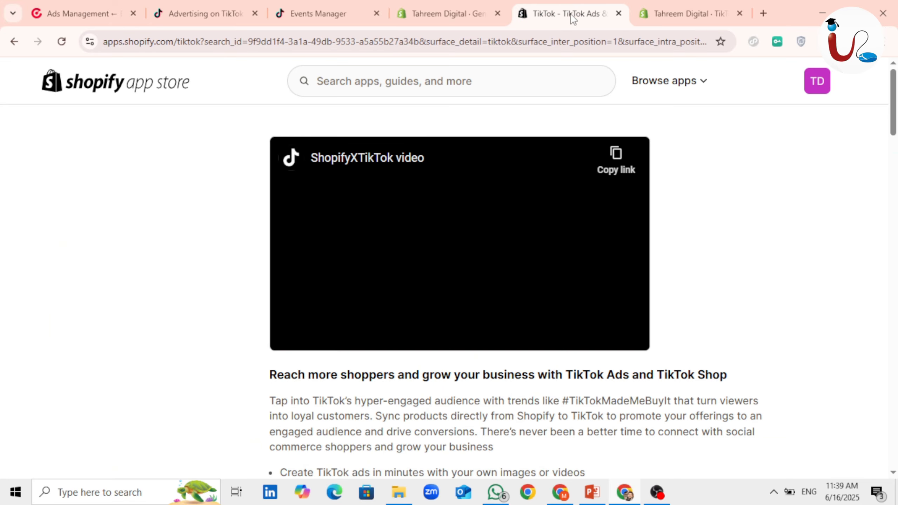
{"action": "left_click", "coordinate": [660, 3]}
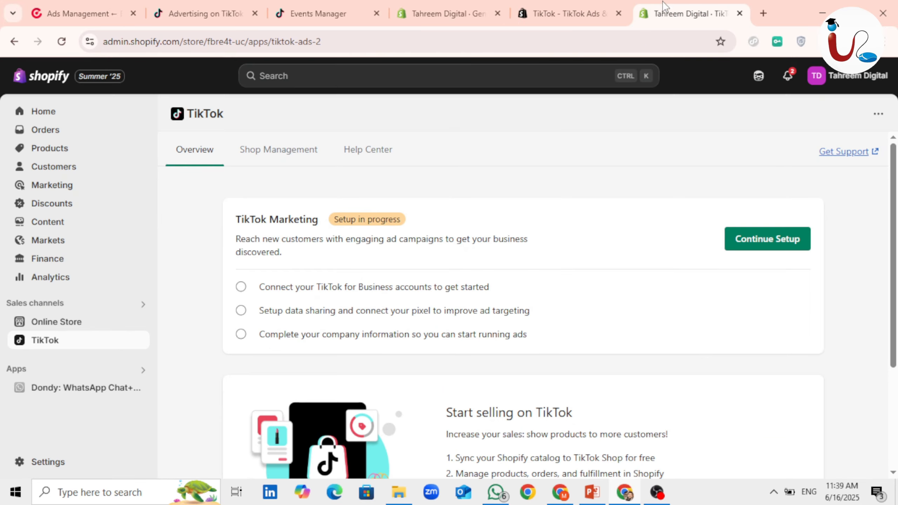
{"action": "left_click", "coordinate": [619, 13]}
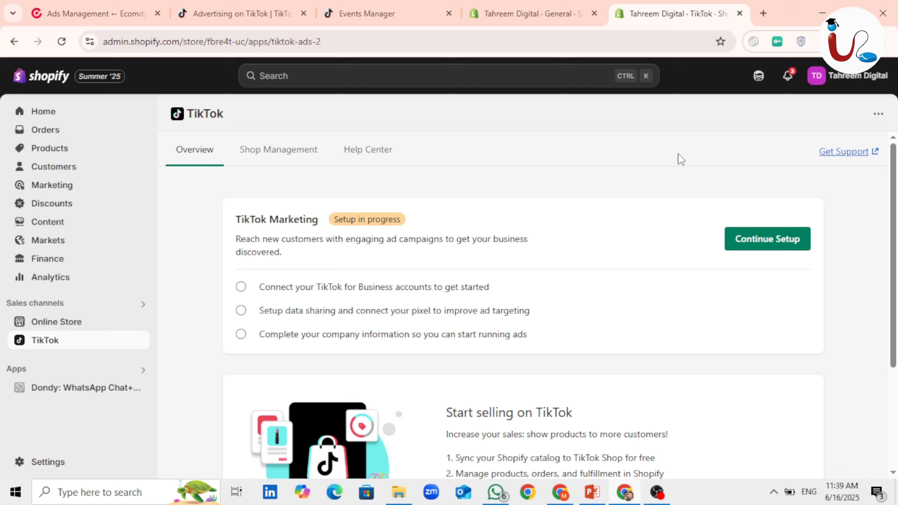
Continue the TikTok Marketing setup and connect the signed-in TikTok For Business account to Shopify.
{"action": "left_click", "coordinate": [773, 239]}
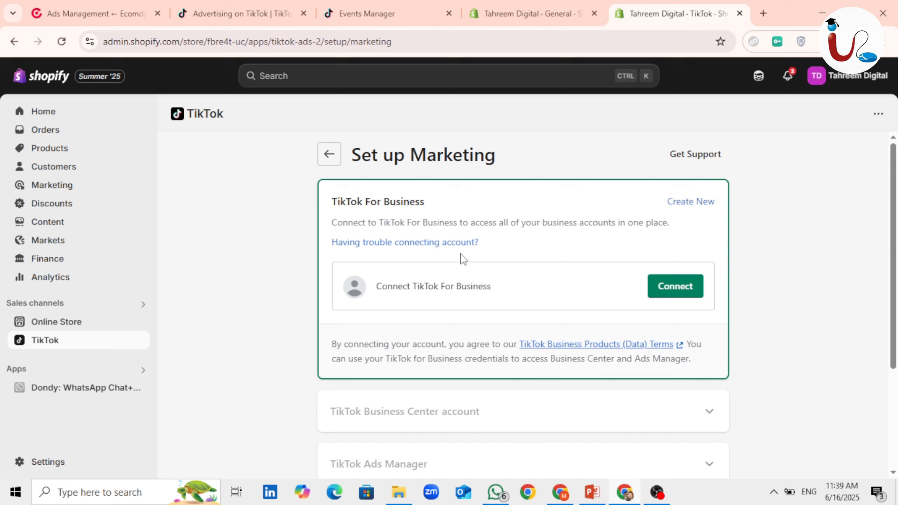
{"action": "left_click", "coordinate": [671, 288]}
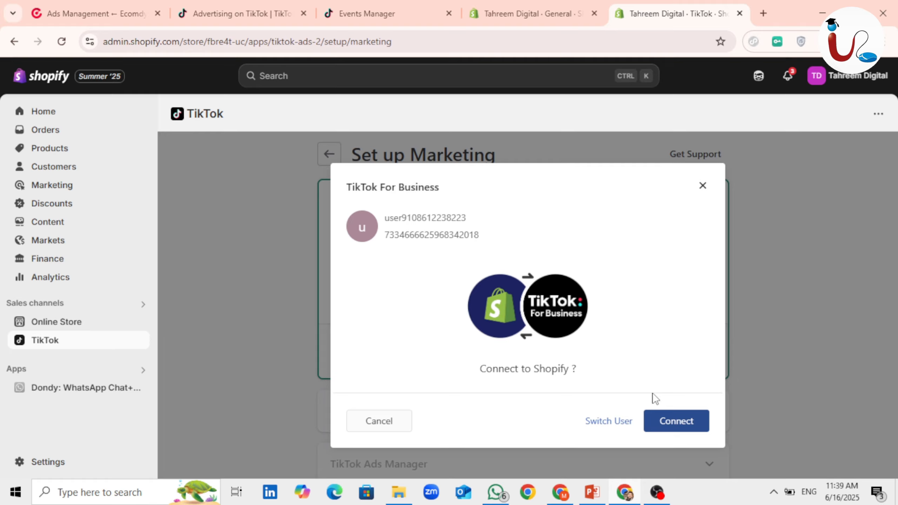
{"action": "left_click", "coordinate": [681, 425]}
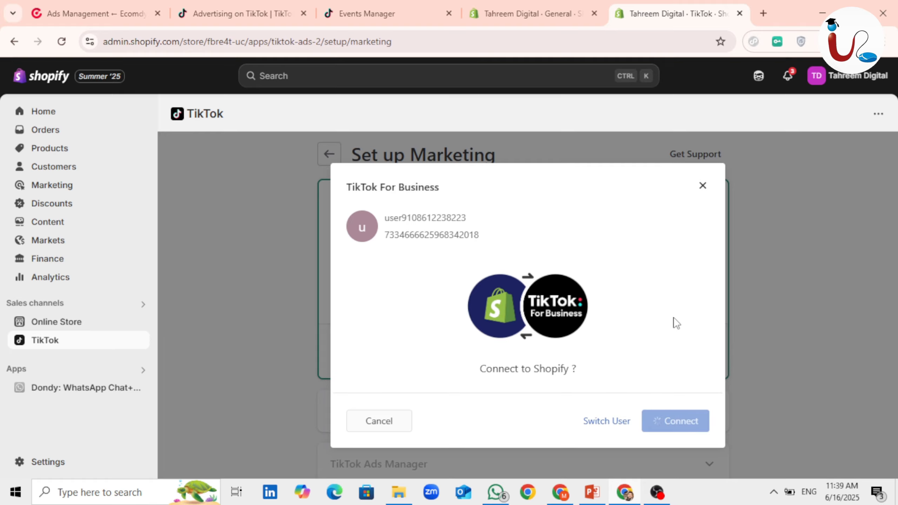
Examine the TikTok Business Center accounts available to connect in the marketing setup.
{"action": "scroll", "coordinate": [600, 314], "scroll_direction": "down", "scroll_amount": 1}
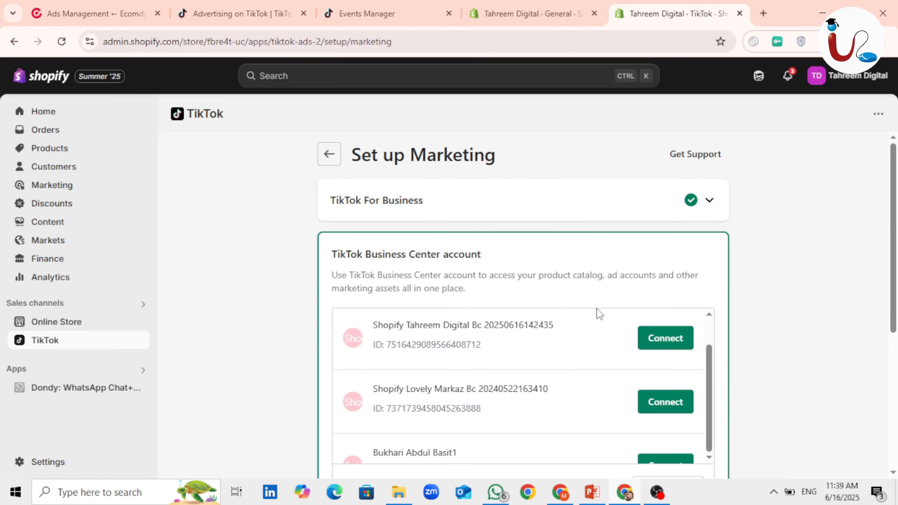
{"action": "scroll", "coordinate": [575, 352], "scroll_direction": "up", "scroll_amount": 2}
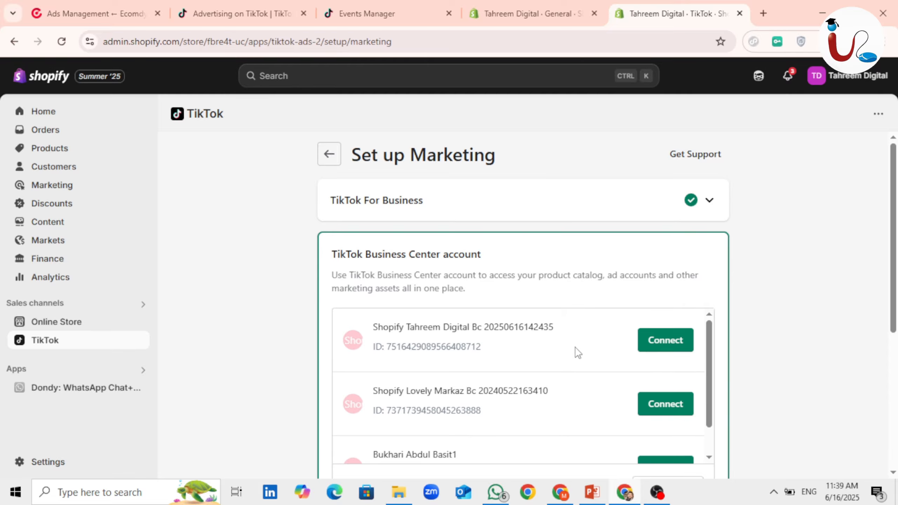
{"action": "scroll", "coordinate": [704, 332], "scroll_direction": "down", "scroll_amount": 2}
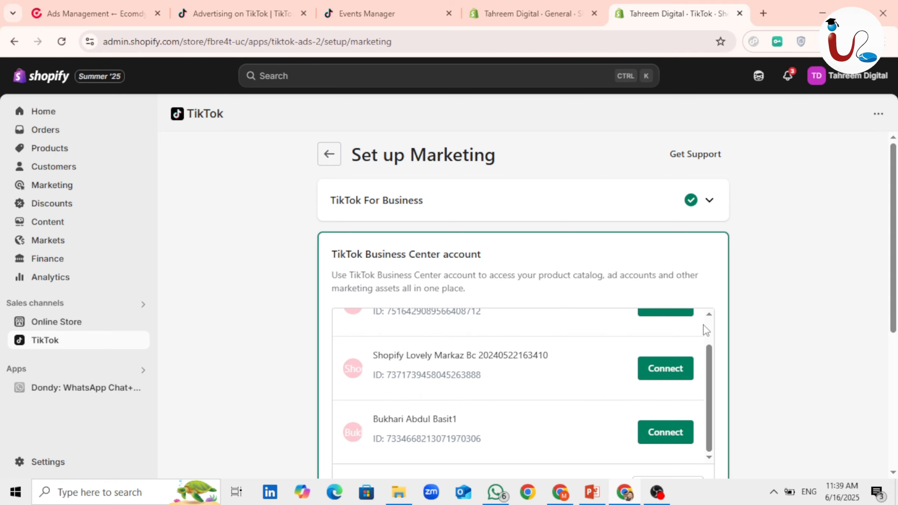
{"action": "scroll", "coordinate": [704, 329], "scroll_direction": "up", "scroll_amount": 2}
{"action": "scroll", "coordinate": [704, 331], "scroll_direction": "down", "scroll_amount": 2}
{"action": "scroll", "coordinate": [592, 385], "scroll_direction": "down", "scroll_amount": 2}
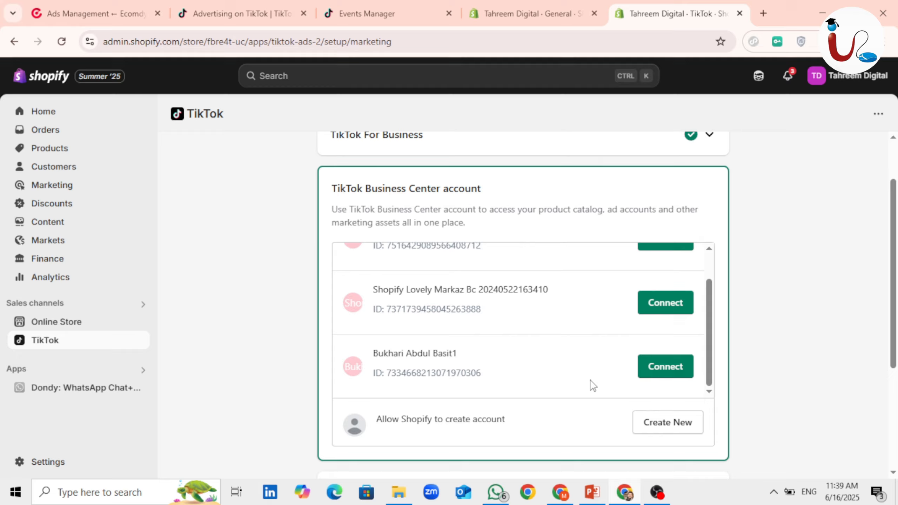
{"action": "scroll", "coordinate": [593, 385], "scroll_direction": "up", "scroll_amount": 1}
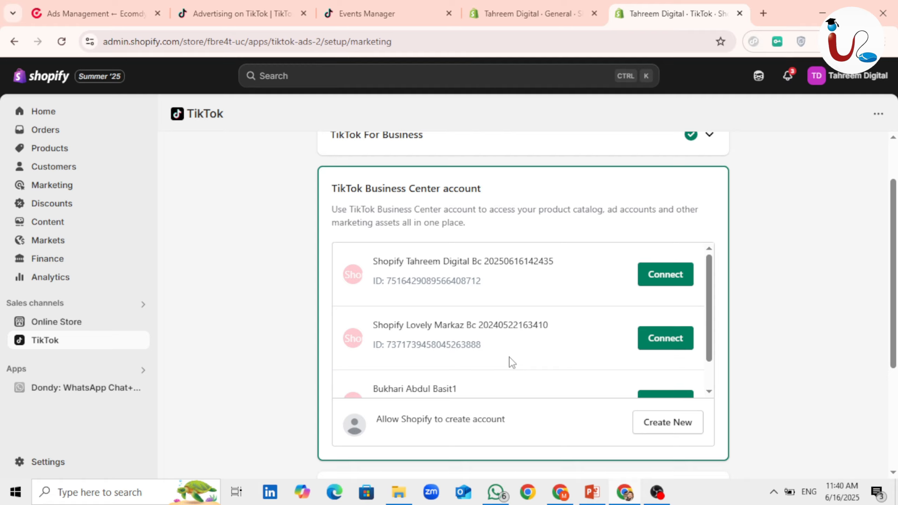
{"action": "scroll", "coordinate": [510, 362], "scroll_direction": "down", "scroll_amount": 2}
{"action": "scroll", "coordinate": [491, 336], "scroll_direction": "up", "scroll_amount": 2}
{"action": "scroll", "coordinate": [504, 285], "scroll_direction": "down", "scroll_amount": 1}
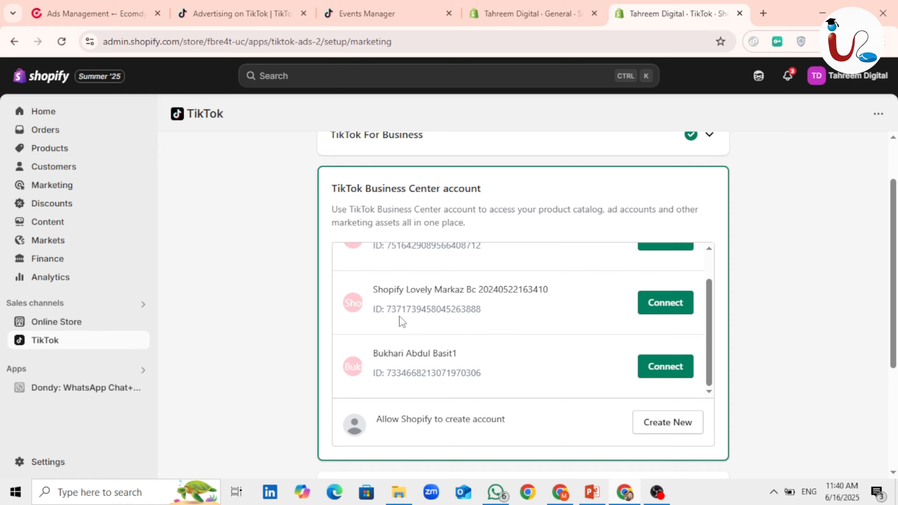
Check the approved ad account's BC ID in Ecomdy and connect the Business Center account with the same ID in Shopify.
{"action": "left_click", "coordinate": [90, 13]}
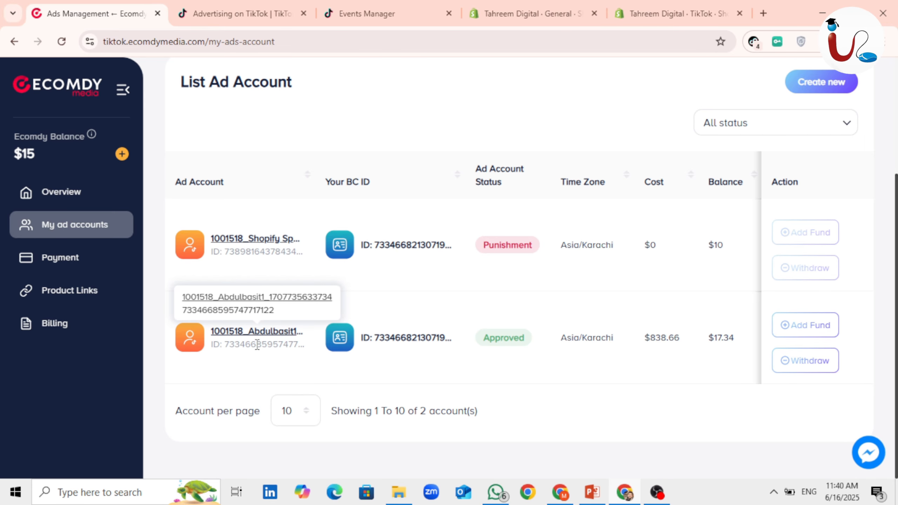
{"action": "left_click", "coordinate": [677, 10]}
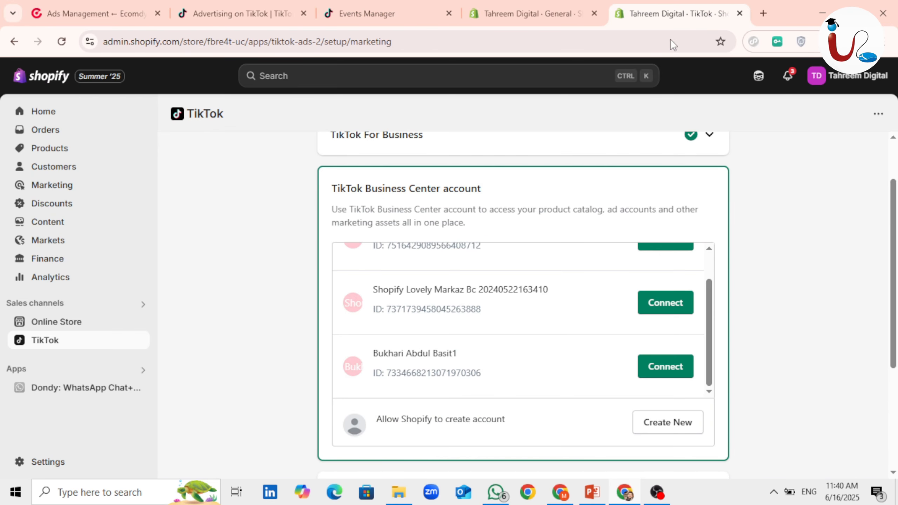
{"action": "scroll", "coordinate": [495, 320], "scroll_direction": "up", "scroll_amount": 1}
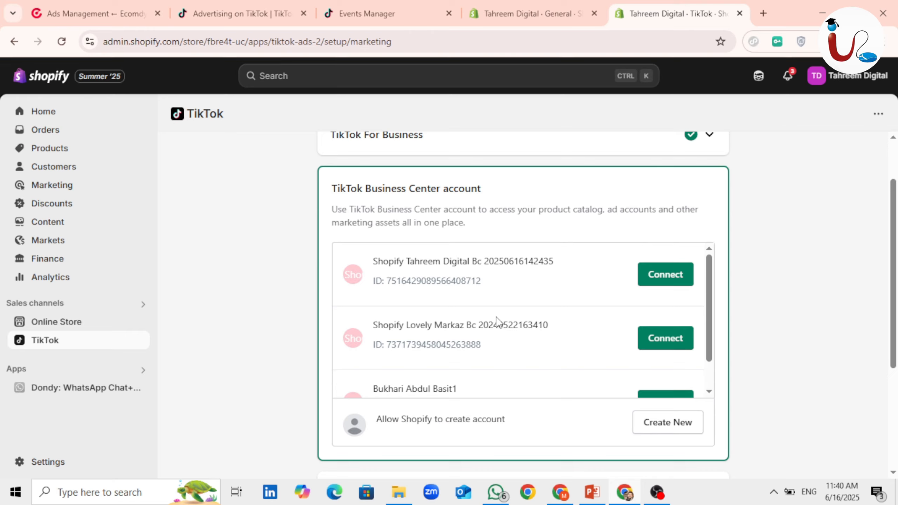
{"action": "scroll", "coordinate": [486, 347], "scroll_direction": "down", "scroll_amount": 1}
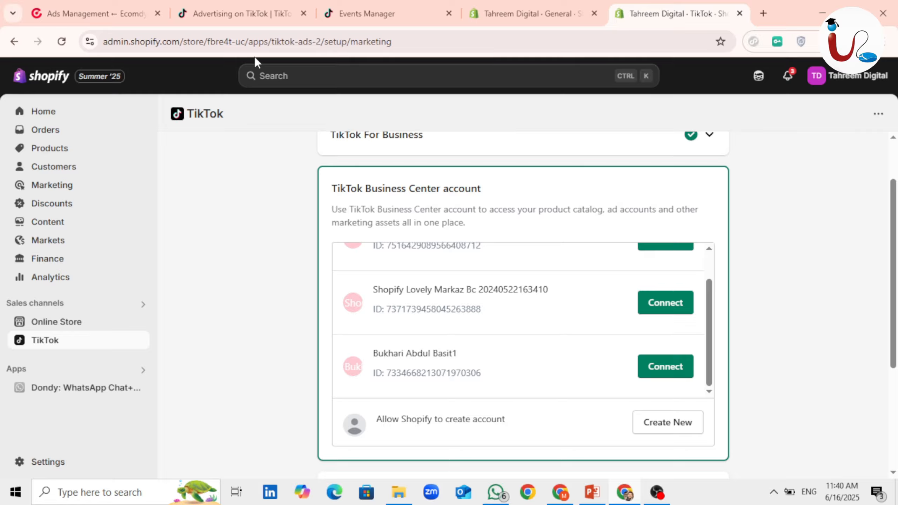
{"action": "left_click", "coordinate": [119, 2]}
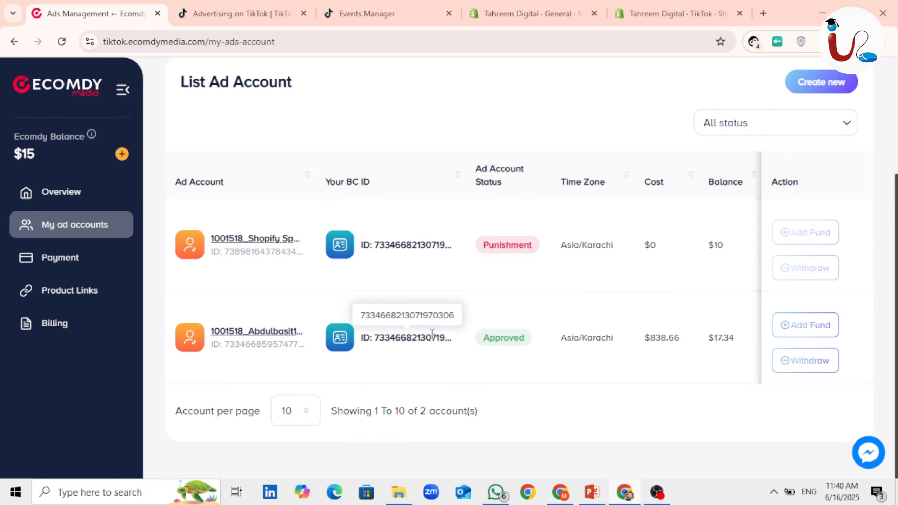
{"action": "left_click", "coordinate": [647, 5]}
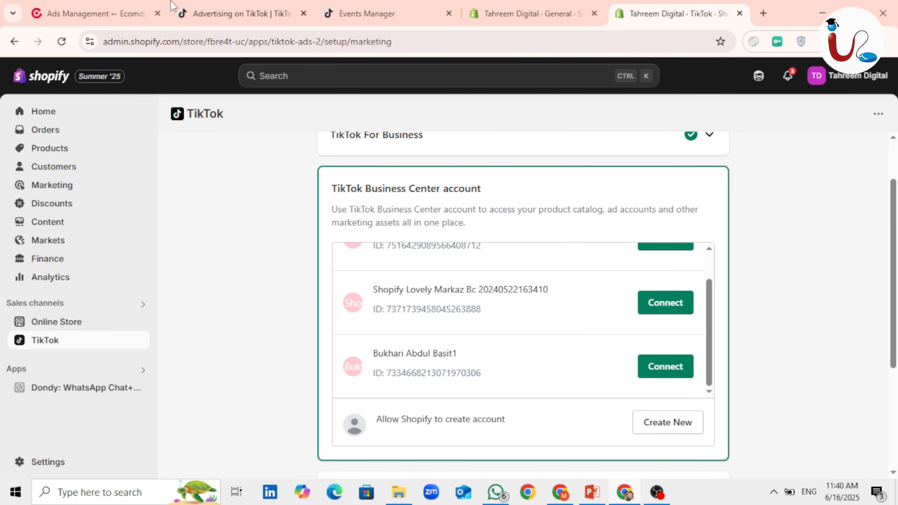
{"action": "left_click", "coordinate": [92, 13]}
{"action": "left_click", "coordinate": [655, 372]}
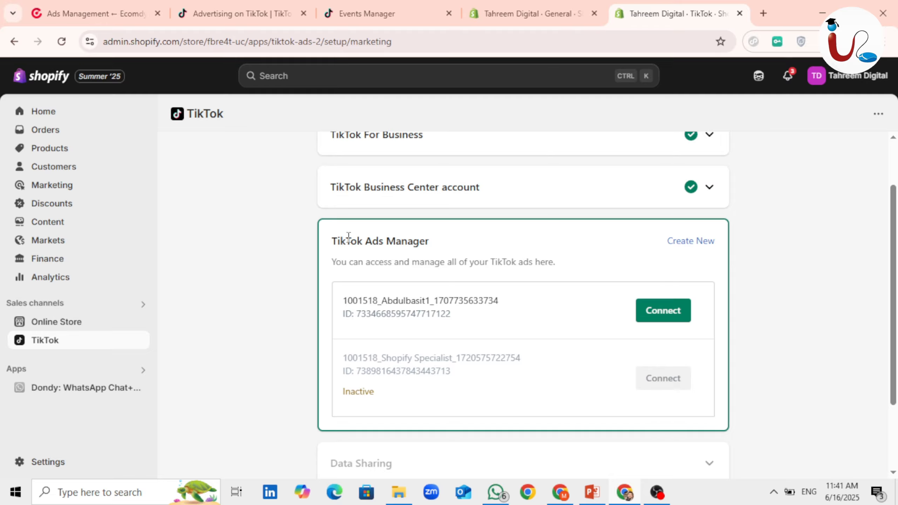
Check the selected ad account in TikTok Ads Manager and connect the same account in the Shopify marketing setup.
{"action": "left_click_drag", "start_coordinate": [348, 237], "coordinate": [387, 241]}
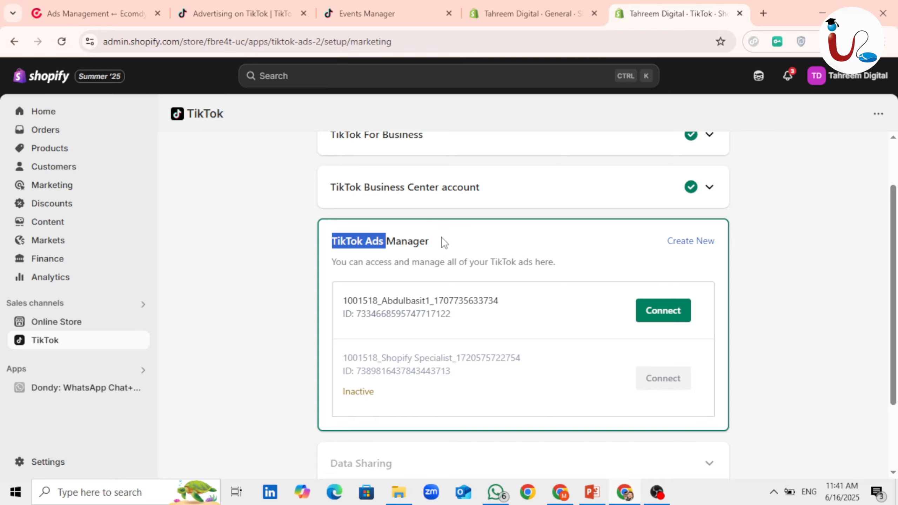
{"action": "left_click", "coordinate": [289, 17]}
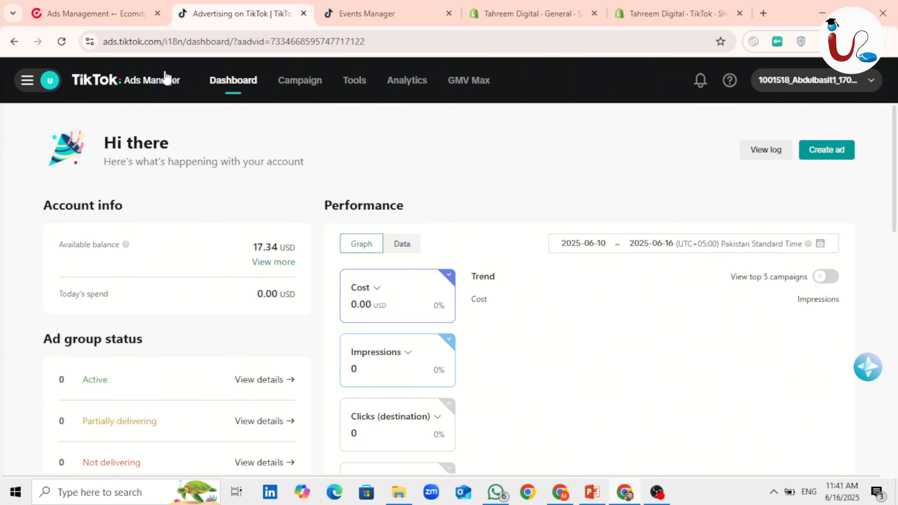
{"action": "left_click", "coordinate": [843, 86]}
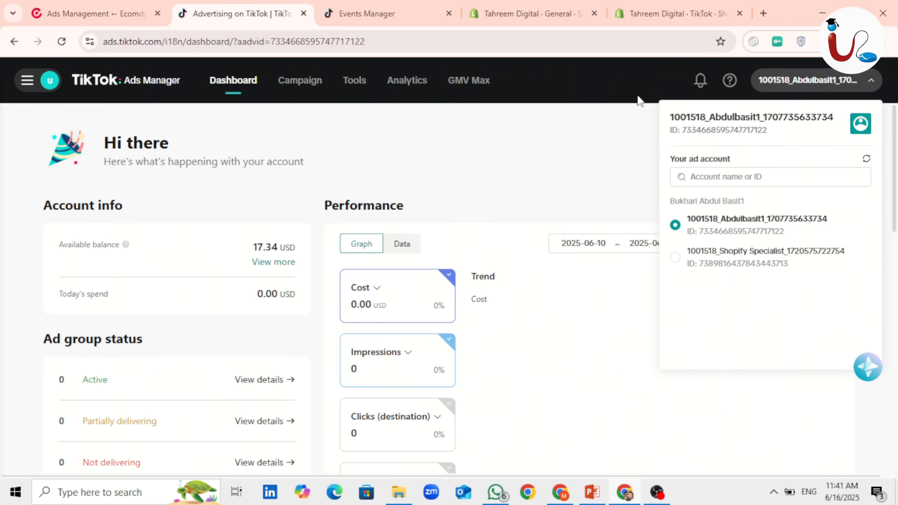
{"action": "left_click", "coordinate": [633, 14]}
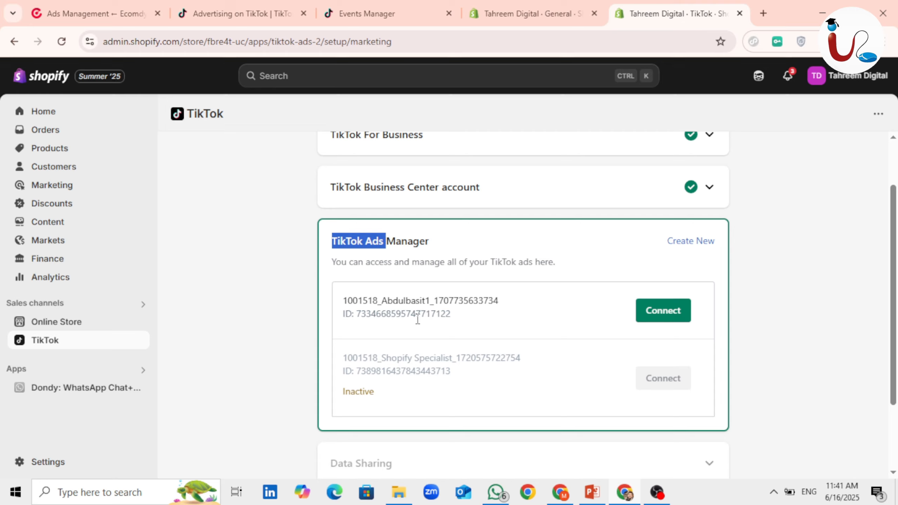
{"action": "left_click", "coordinate": [677, 313]}
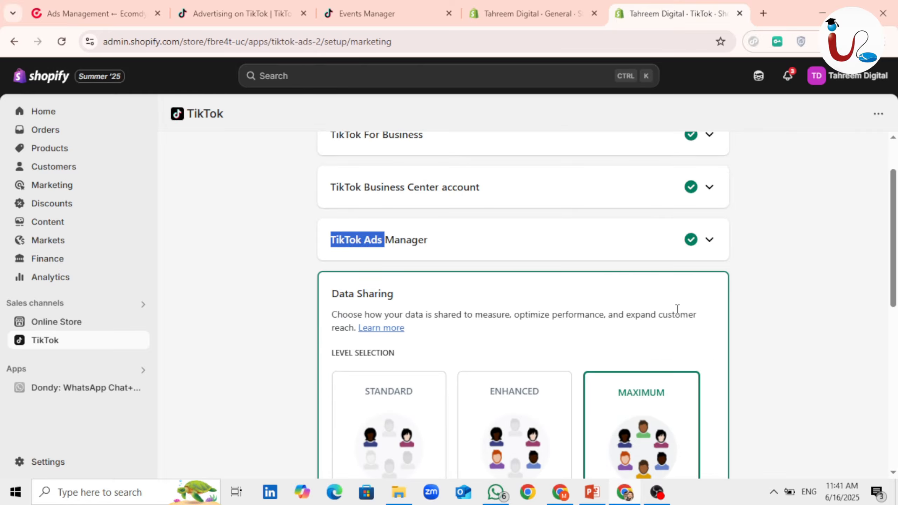
Create a new TikTok pixel for data sharing at the Maximum level and open the list of available pixels.
{"action": "scroll", "coordinate": [674, 309], "scroll_direction": "down", "scroll_amount": 3}
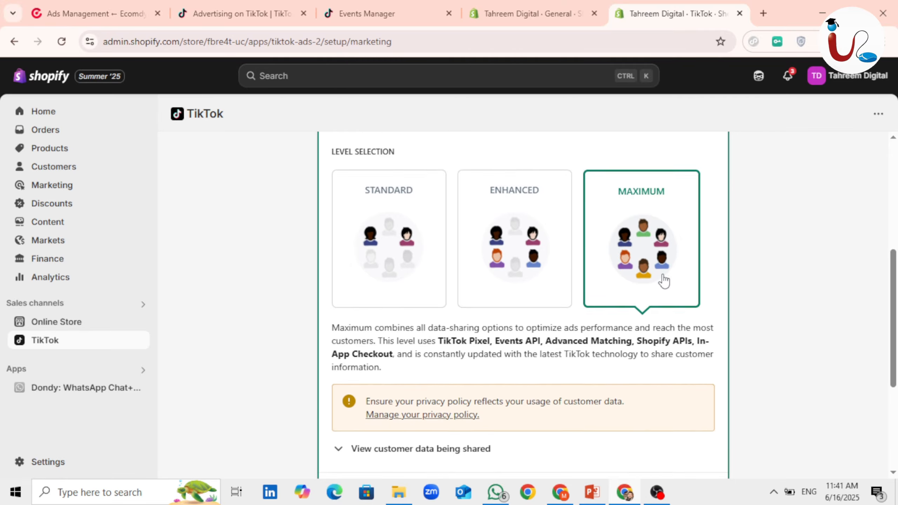
{"action": "scroll", "coordinate": [664, 278], "scroll_direction": "down", "scroll_amount": 4}
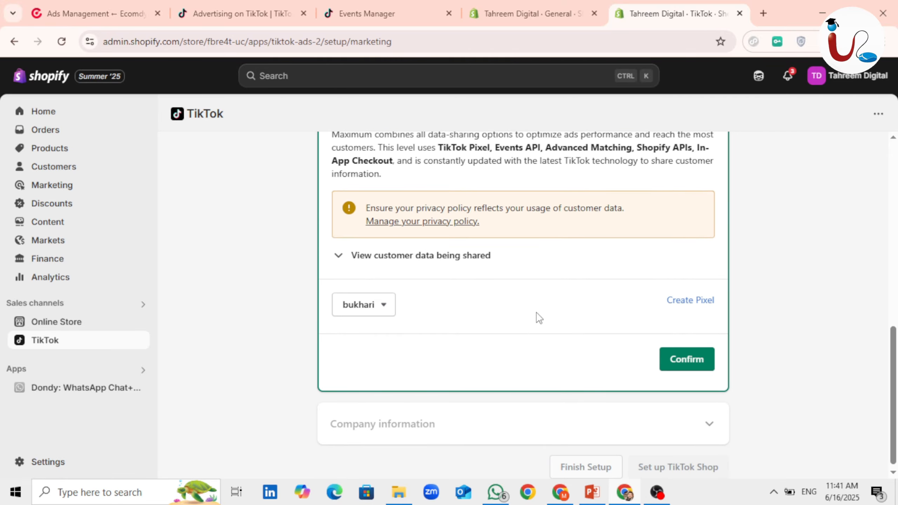
{"action": "left_click", "coordinate": [383, 309]}
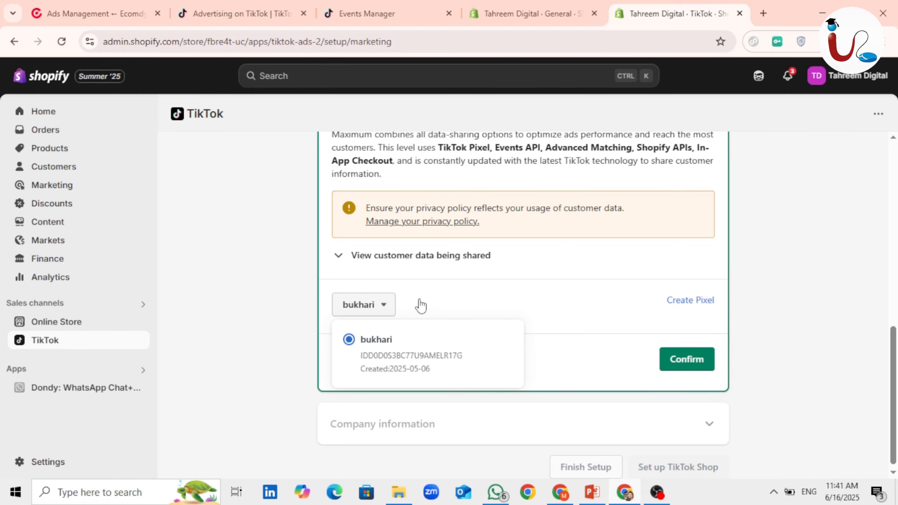
{"action": "left_click", "coordinate": [469, 301]}
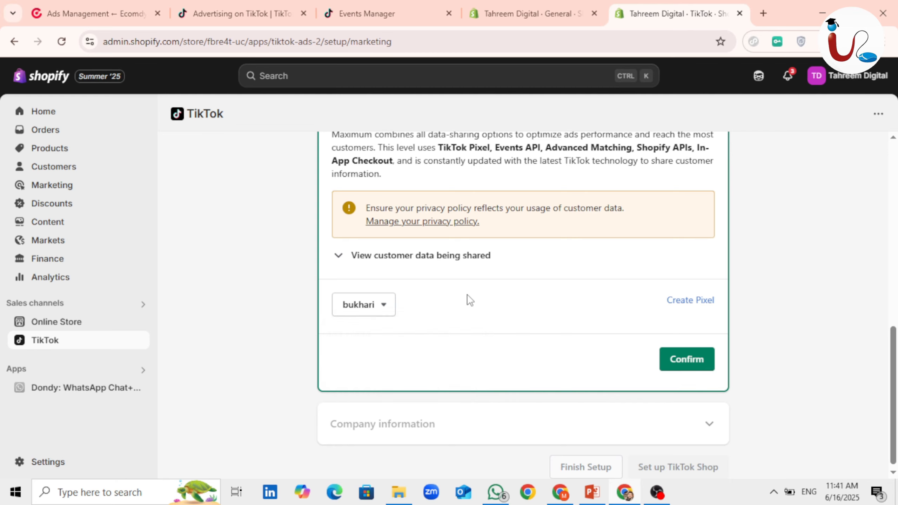
{"action": "left_click", "coordinate": [698, 303]}
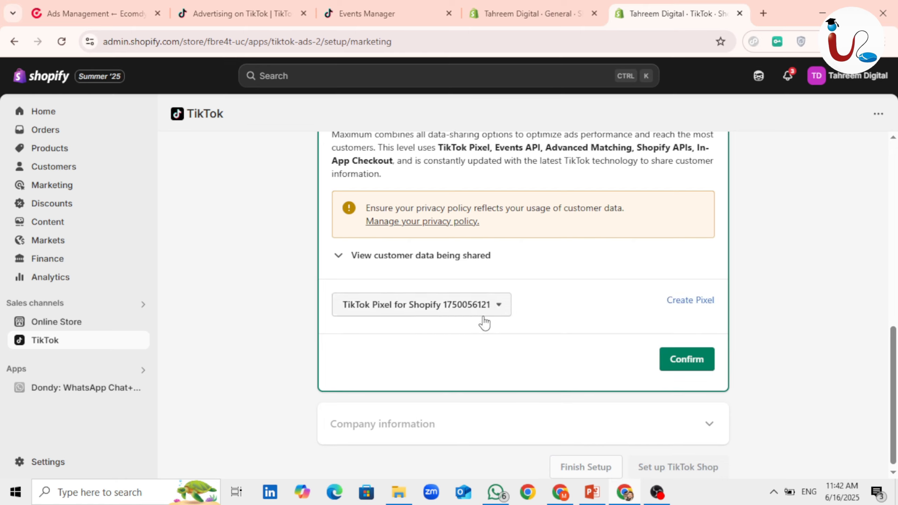
{"action": "left_click", "coordinate": [493, 311]}
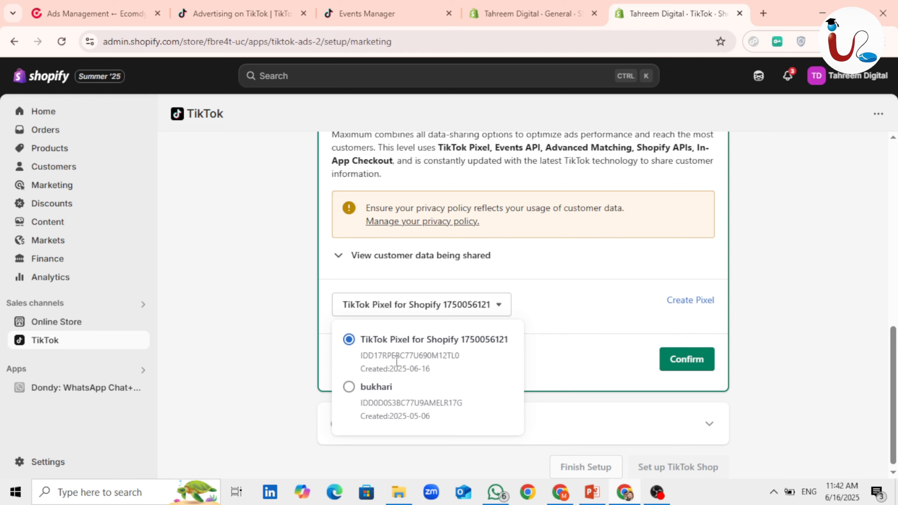
Confirm data sharing with the newly created TikTok pixel and finish the marketing setup without setting up TikTok Shop.
{"action": "left_click", "coordinate": [598, 359]}
{"action": "left_click", "coordinate": [686, 364]}
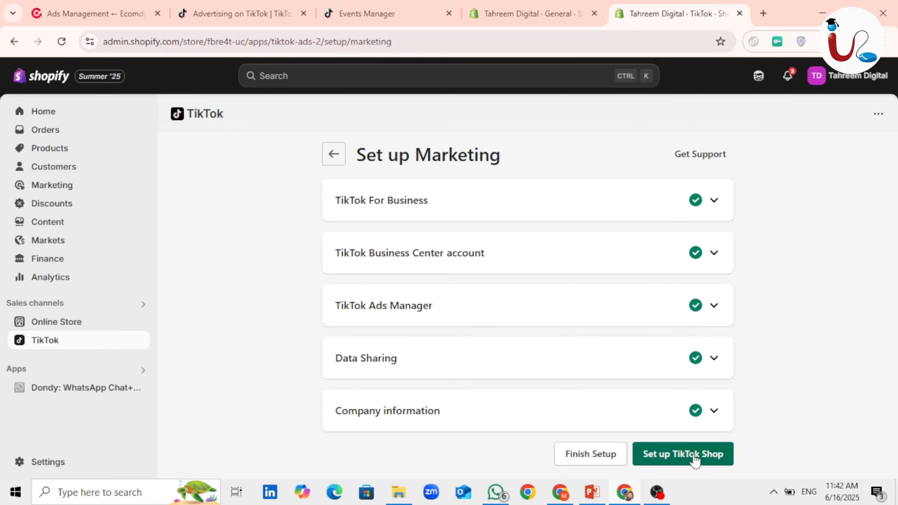
{"action": "left_click", "coordinate": [591, 455]}
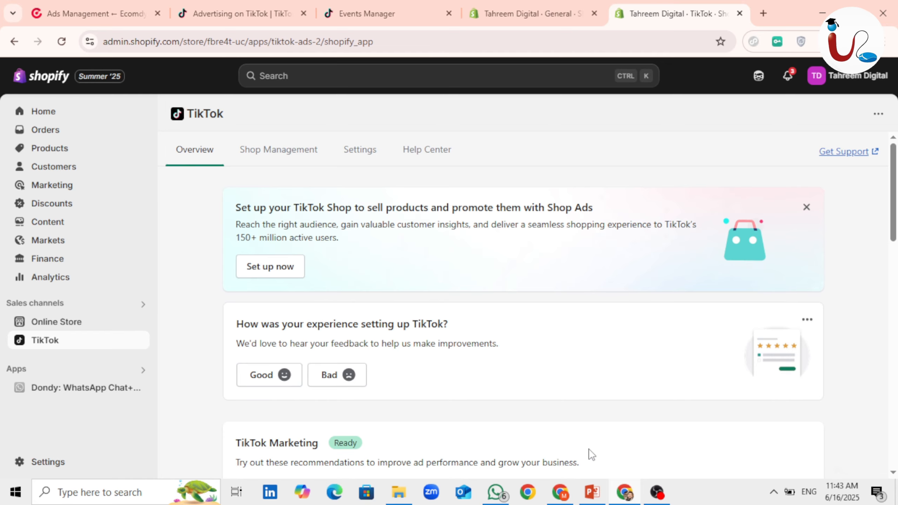
Switch to TikTok Ads Manager and open Events Manager for the connected ad account.
{"action": "left_click", "coordinate": [259, 3]}
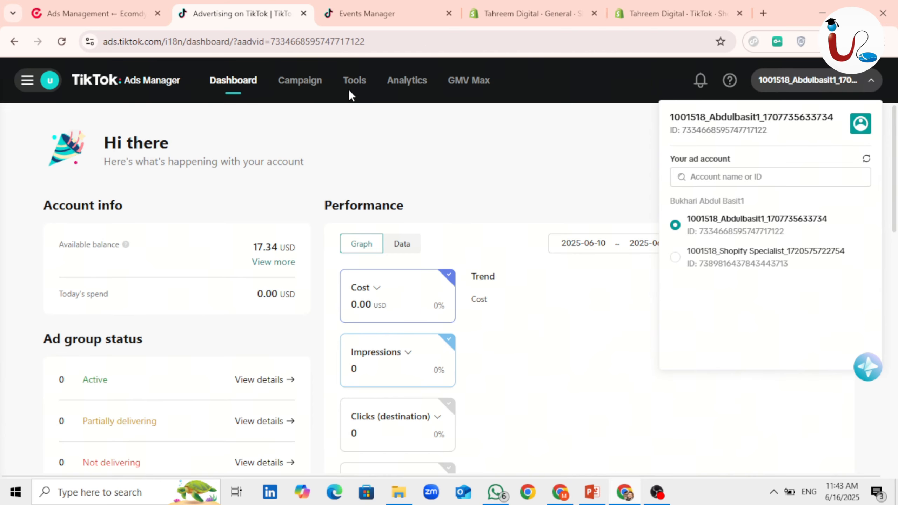
{"action": "left_click", "coordinate": [360, 81]}
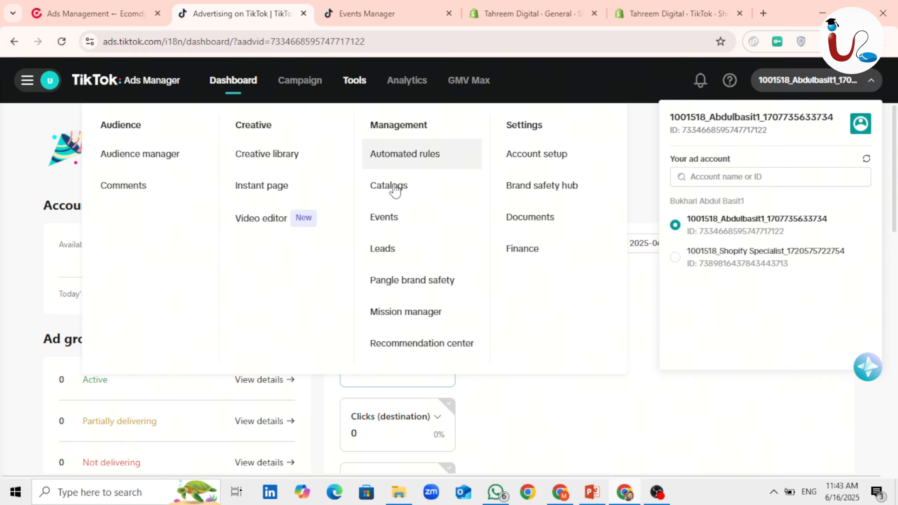
{"action": "left_click", "coordinate": [403, 222]}
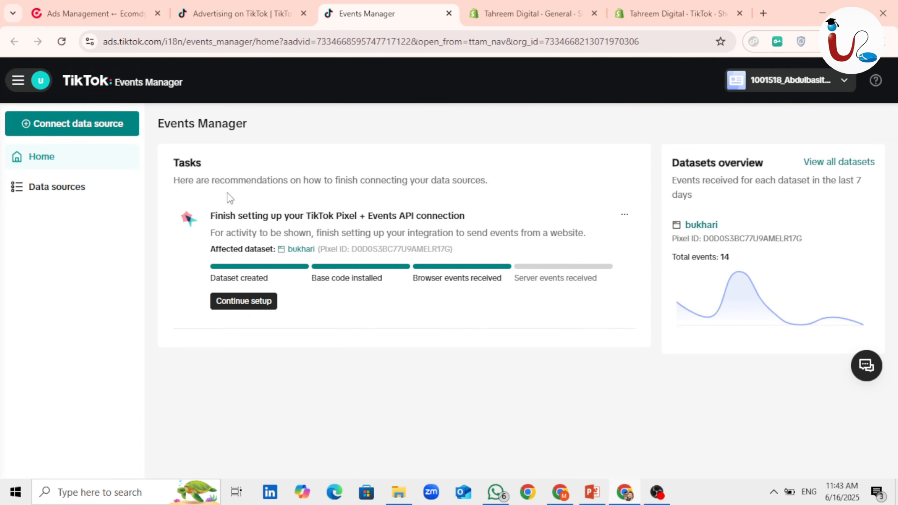
Start connecting a new Web data source in Events Manager and skip adding a website address.
{"action": "left_click", "coordinate": [77, 124]}
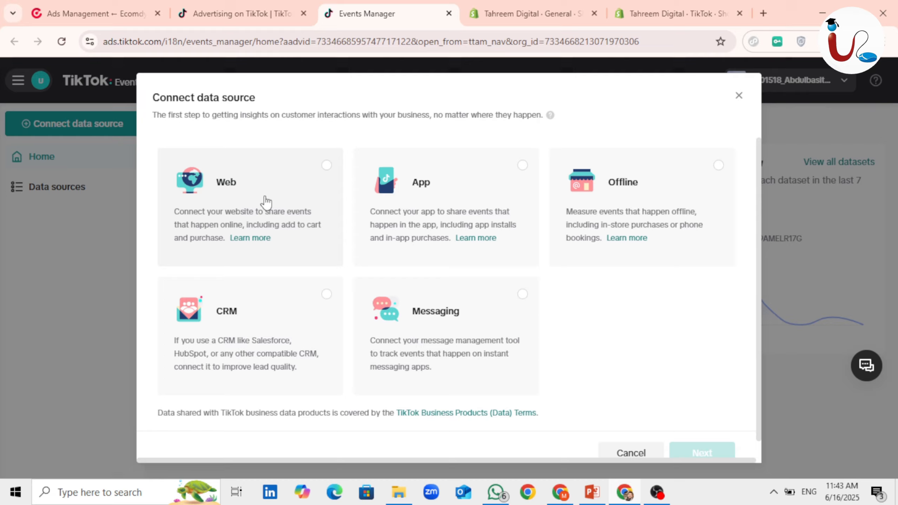
{"action": "left_click", "coordinate": [262, 201]}
{"action": "left_click", "coordinate": [689, 453]}
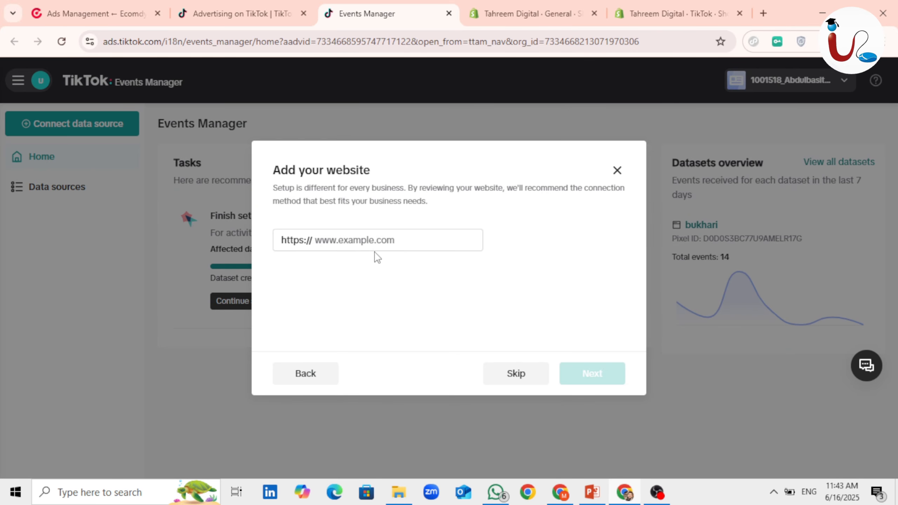
{"action": "left_click", "coordinate": [373, 241]}
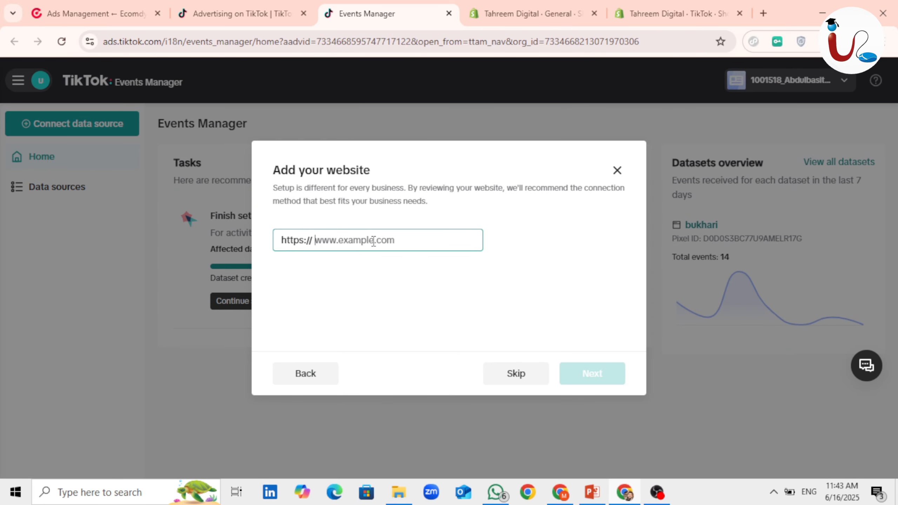
{"action": "left_click", "coordinate": [617, 171]}
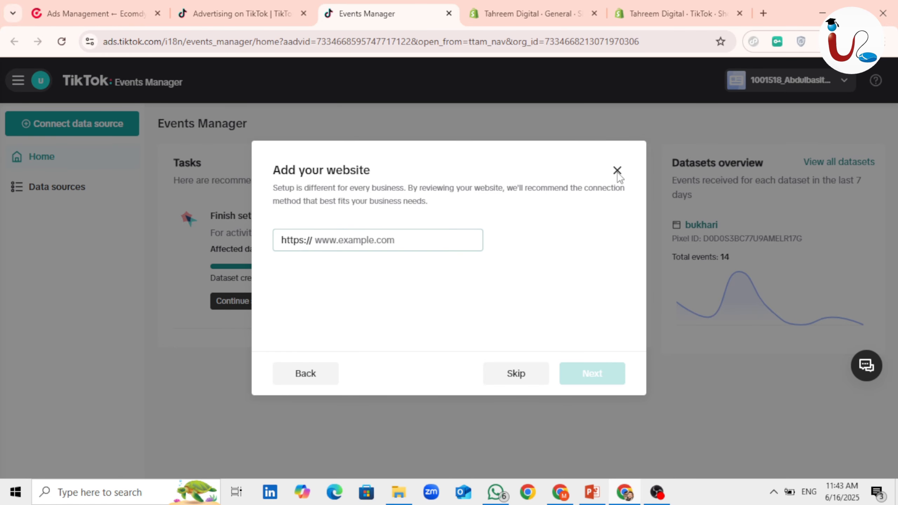
{"action": "left_click", "coordinate": [468, 293]}
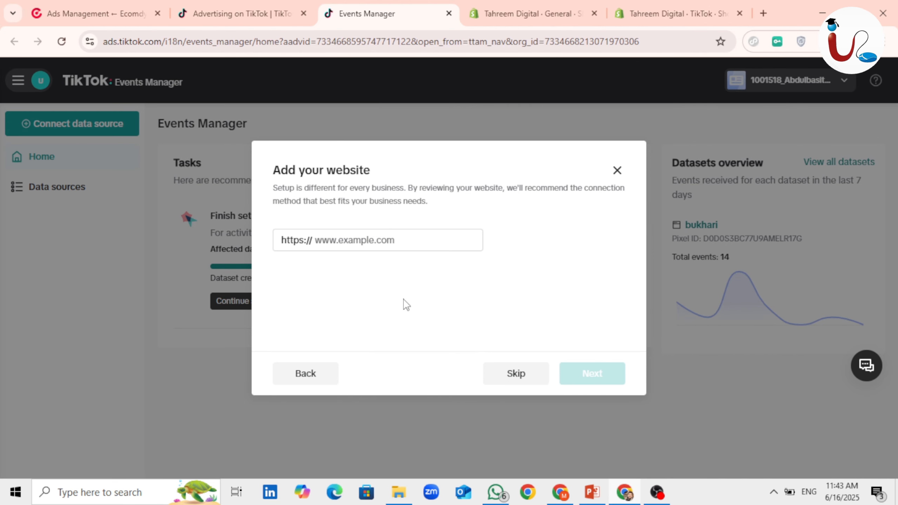
{"action": "left_click", "coordinate": [514, 381]}
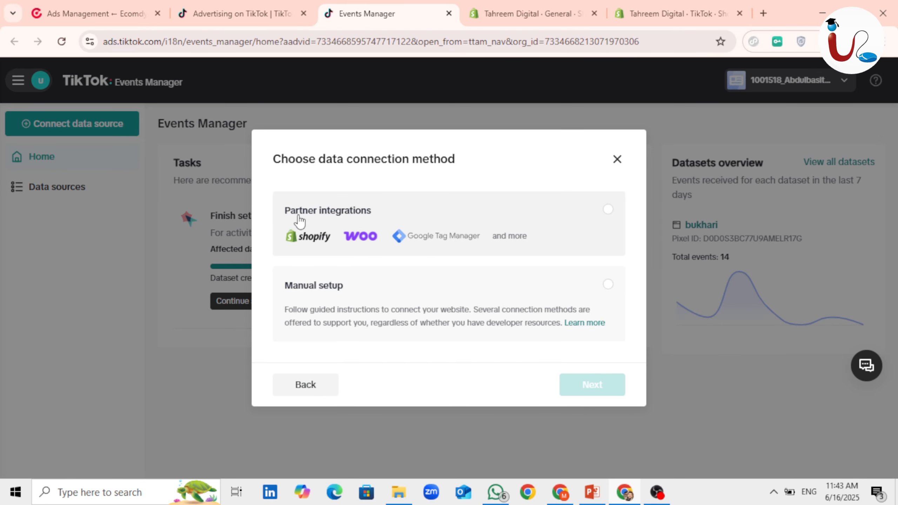
Choose Manual setup with TikTok Pixel + Events API as the connection method and proceed to naming the pixel.
{"action": "left_click", "coordinate": [553, 307]}
{"action": "left_click", "coordinate": [584, 392]}
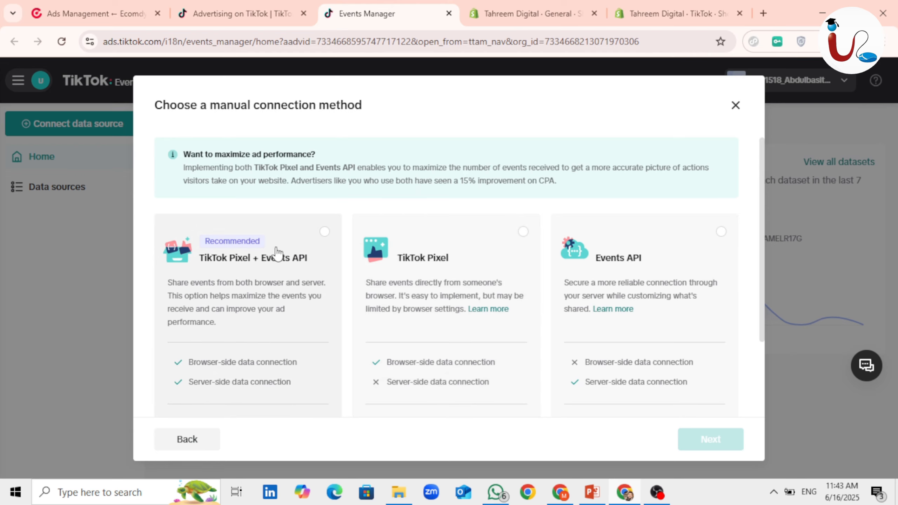
{"action": "left_click", "coordinate": [324, 233]}
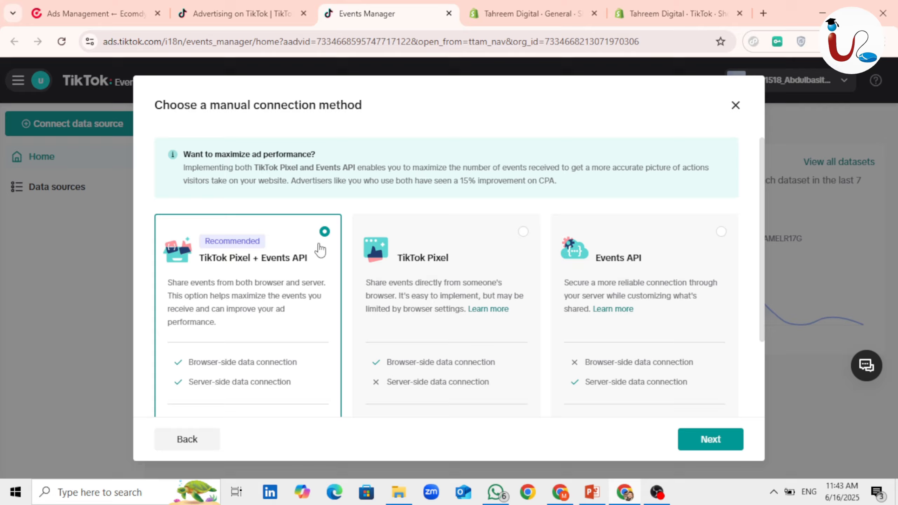
{"action": "left_click", "coordinate": [699, 443]}
{"action": "left_click", "coordinate": [379, 167]}
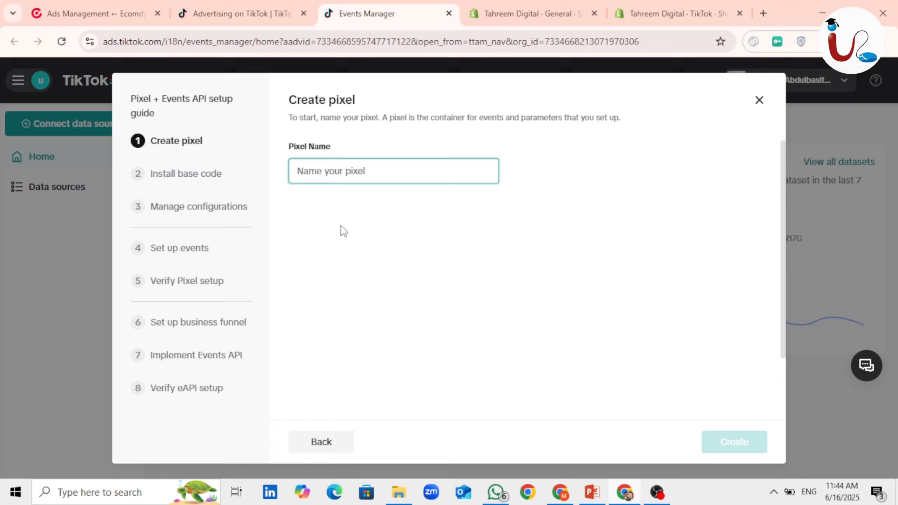
Switch to the Shopify admin and open the Online Store themes page.
{"action": "left_click", "coordinate": [520, 10]}
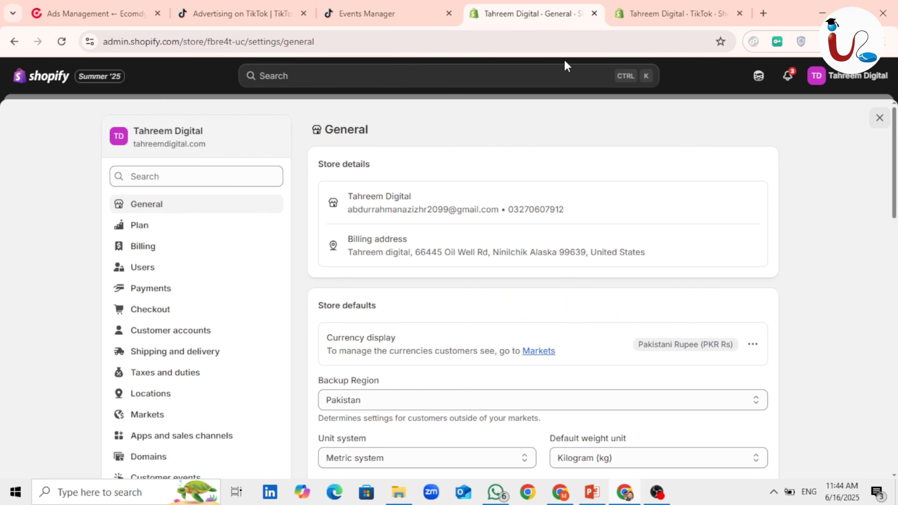
{"action": "left_click", "coordinate": [647, 10]}
{"action": "scroll", "coordinate": [638, 335], "scroll_direction": "down", "scroll_amount": 2}
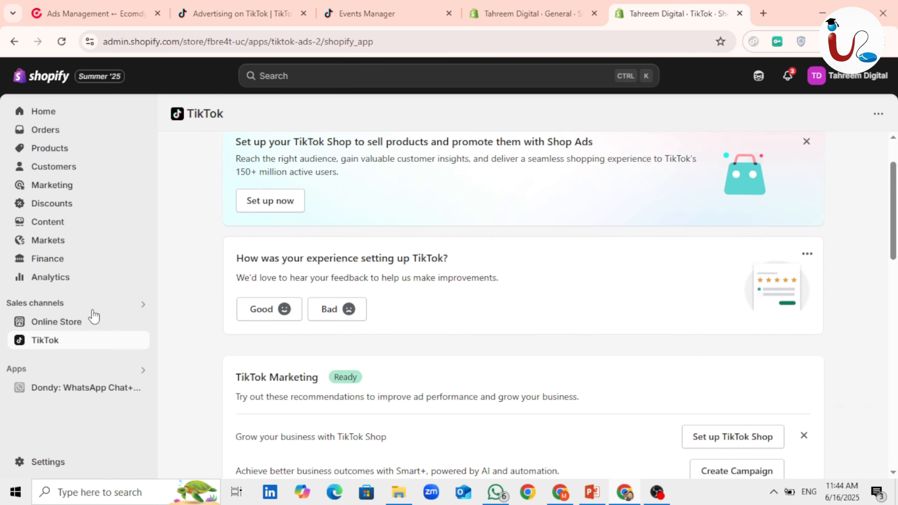
{"action": "left_click", "coordinate": [87, 320]}
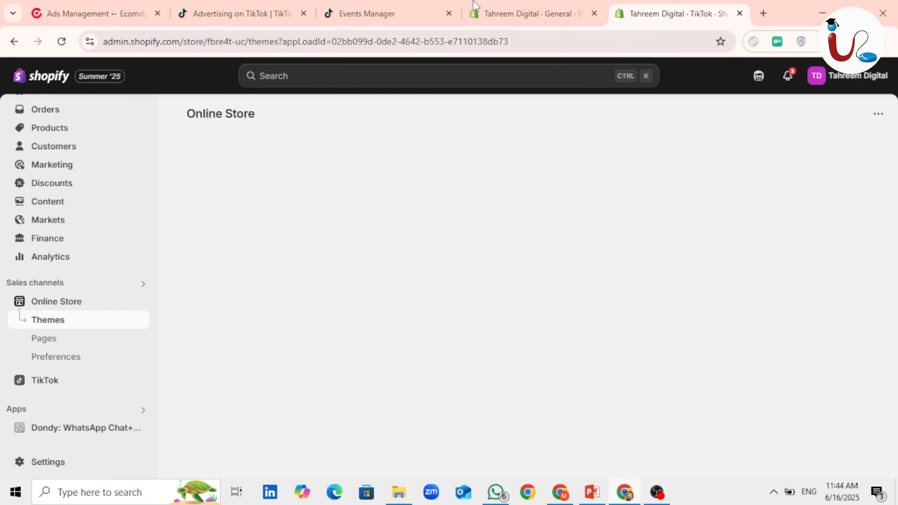
Review the stages of the Pixel + Events API setup guide in Events Manager and keep the guide open.
{"action": "left_click", "coordinate": [270, 4]}
{"action": "left_click", "coordinate": [356, 5]}
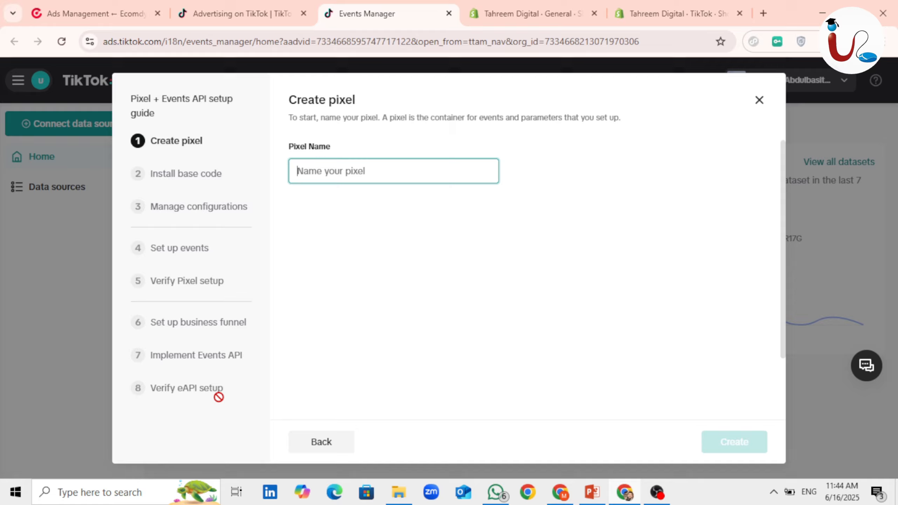
{"action": "left_click", "coordinate": [758, 102]}
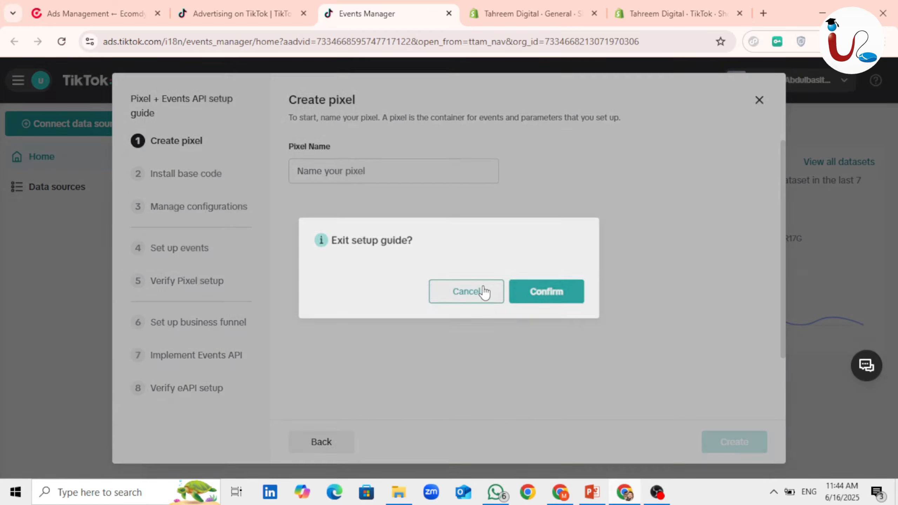
{"action": "left_click", "coordinate": [485, 291]}
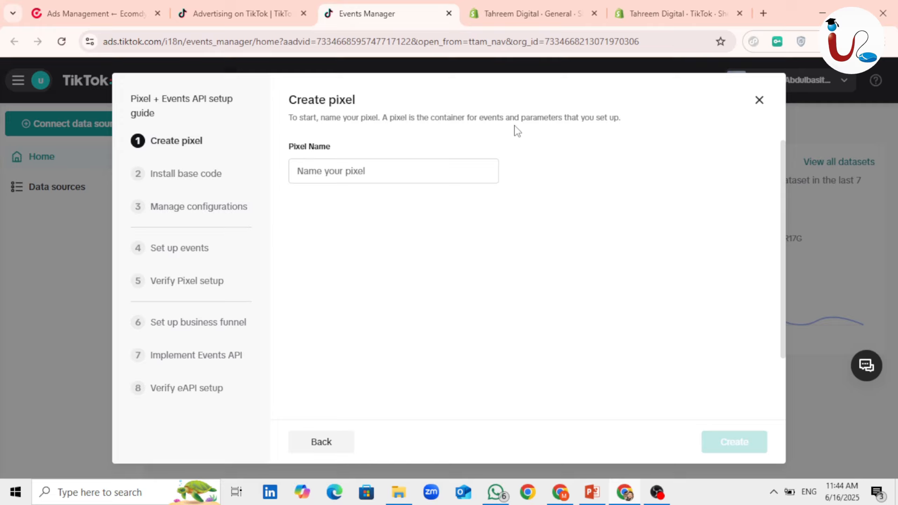
Reload the themes page in the Shopify admin and open the code editor for the current Impulse theme.
{"action": "left_click", "coordinate": [533, 2]}
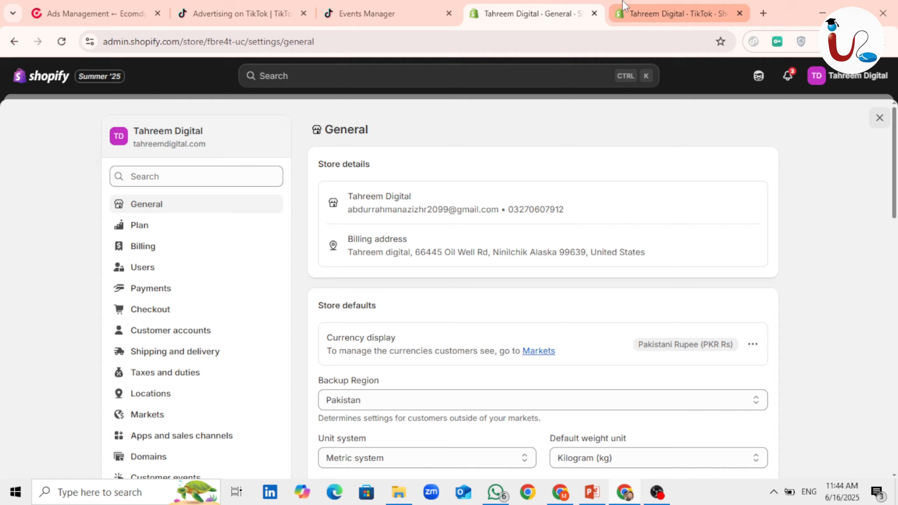
{"action": "left_click", "coordinate": [672, 14]}
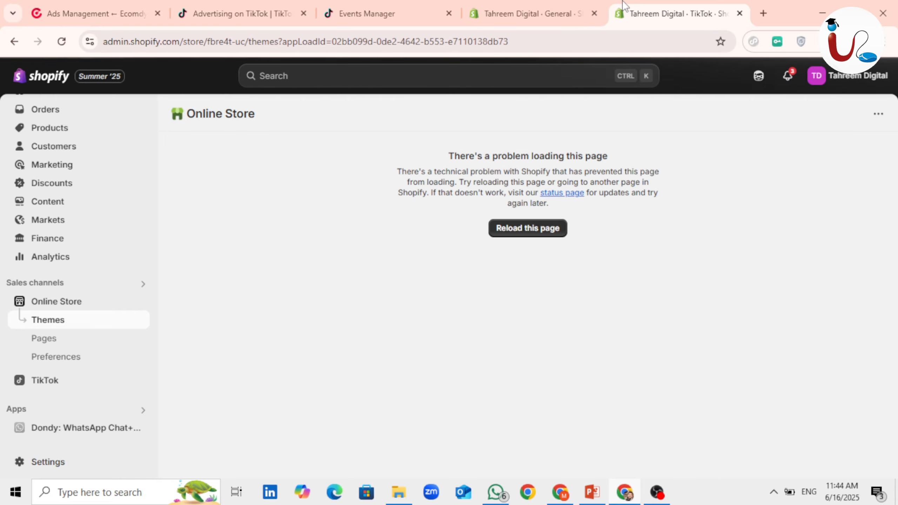
{"action": "left_click", "coordinate": [537, 227]}
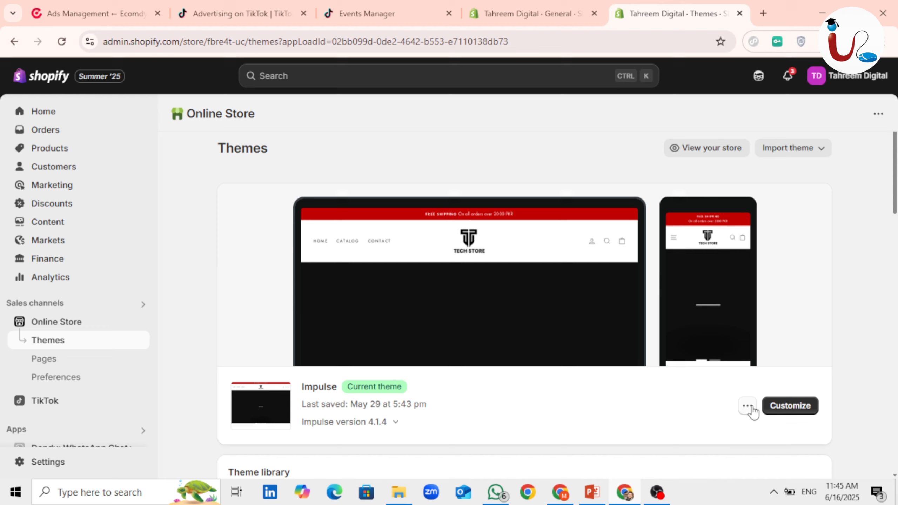
{"action": "left_click", "coordinate": [748, 406]}
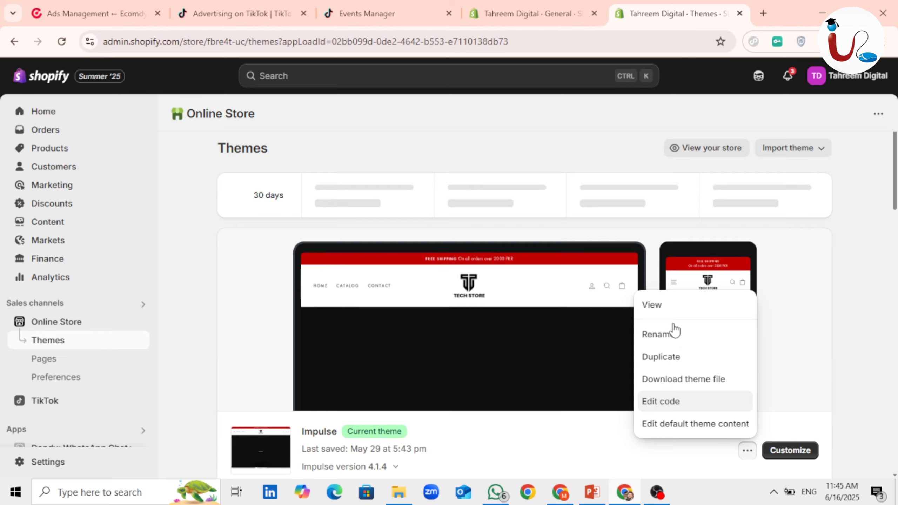
{"action": "left_click", "coordinate": [674, 405]}
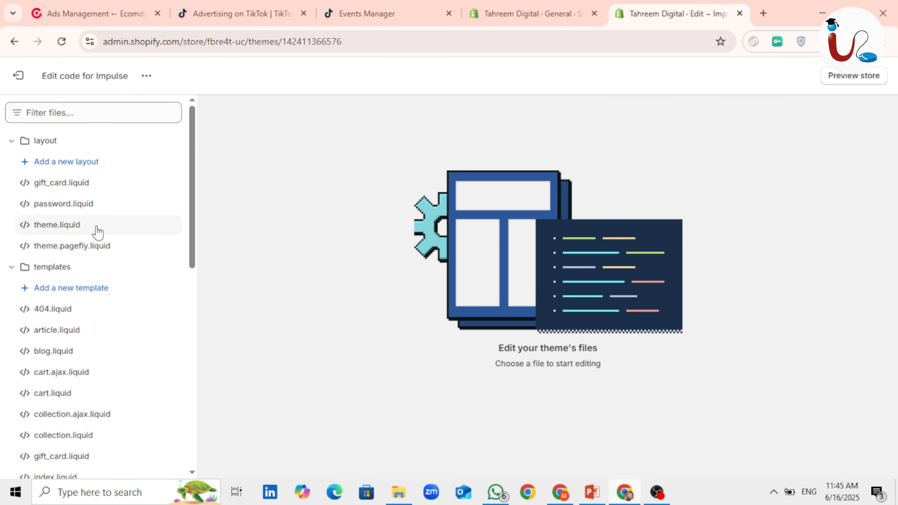
Open theme.liquid, place the cursor on the empty line below the opening head tag, and exit the code editor.
{"action": "left_click", "coordinate": [89, 236]}
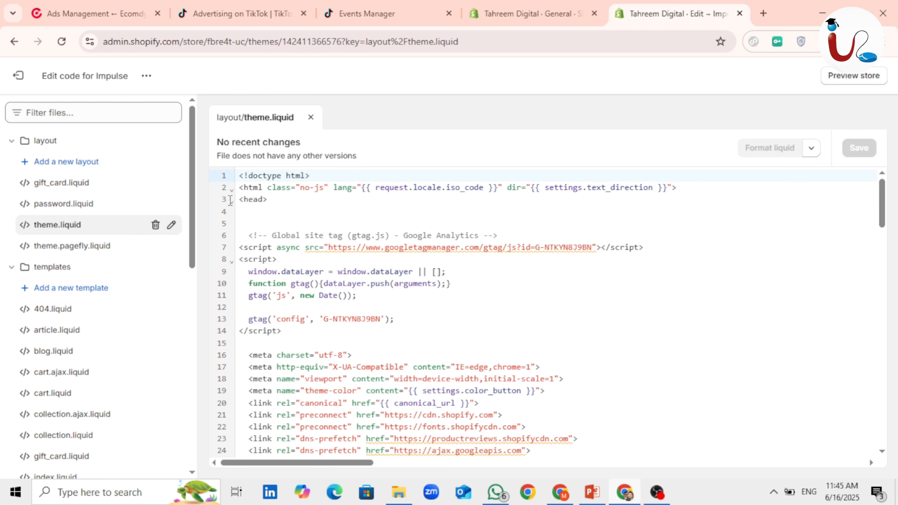
{"action": "double_click", "coordinate": [249, 214]}
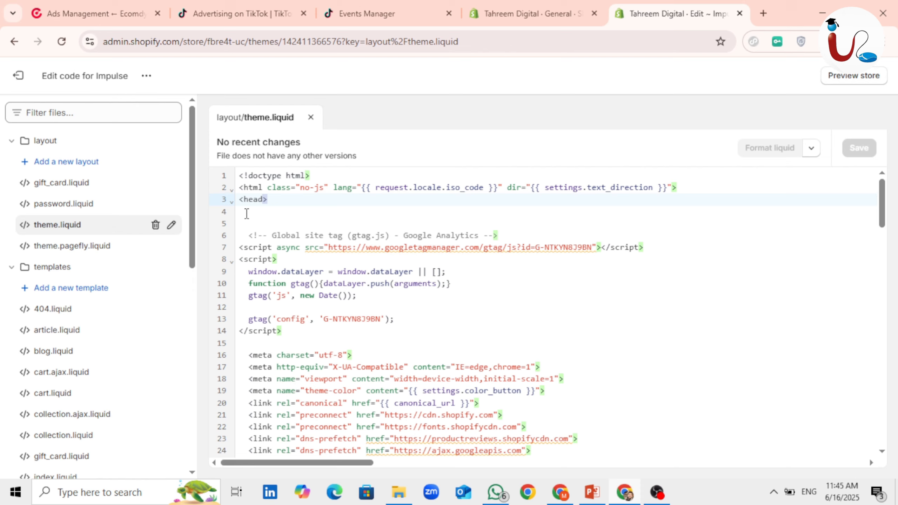
{"action": "left_click", "coordinate": [244, 213]}
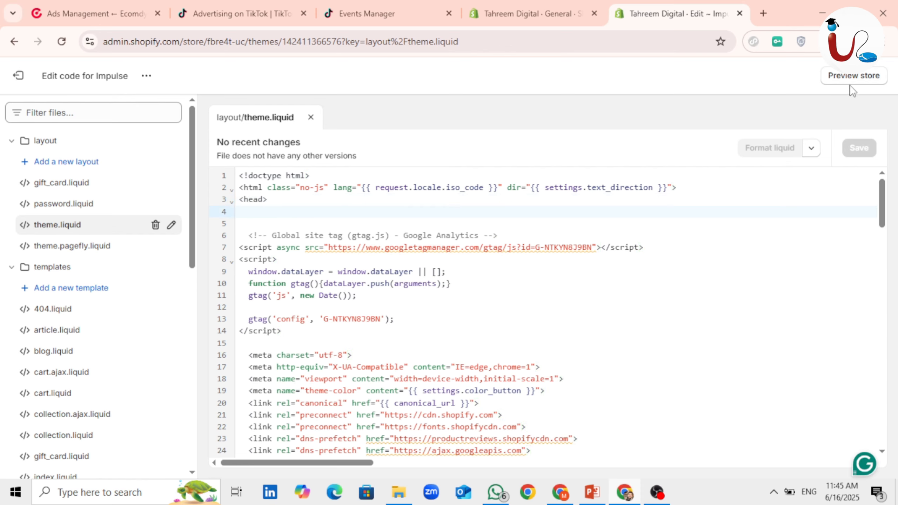
{"action": "left_click", "coordinate": [18, 76]}
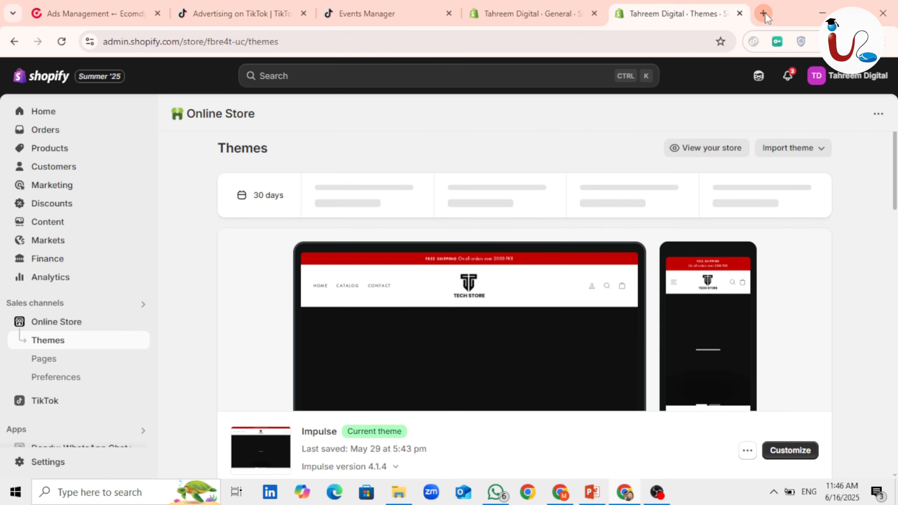
Open the live online store from the Shopify admin in its own browser tab.
{"action": "left_click", "coordinate": [764, 13]}
{"action": "left_click", "coordinate": [580, 6]}
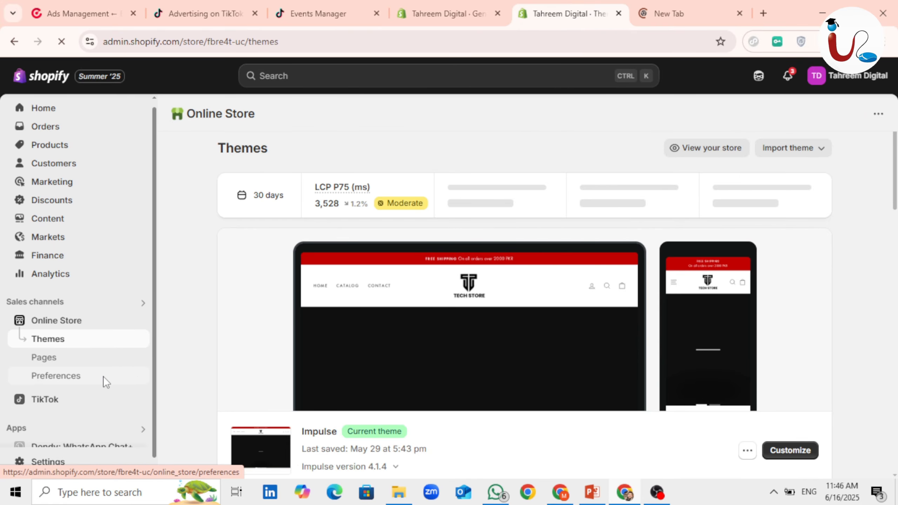
{"action": "scroll", "coordinate": [117, 339], "scroll_direction": "down", "scroll_amount": 1}
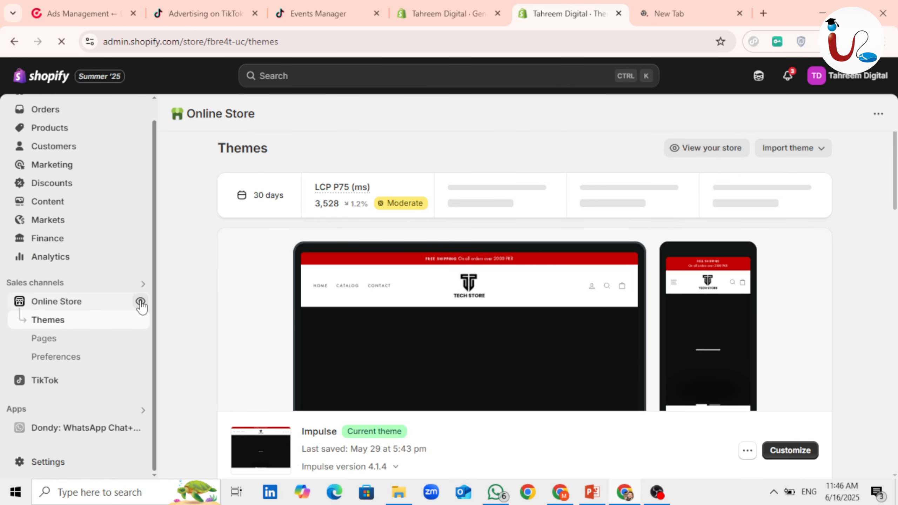
{"action": "left_click", "coordinate": [140, 302]}
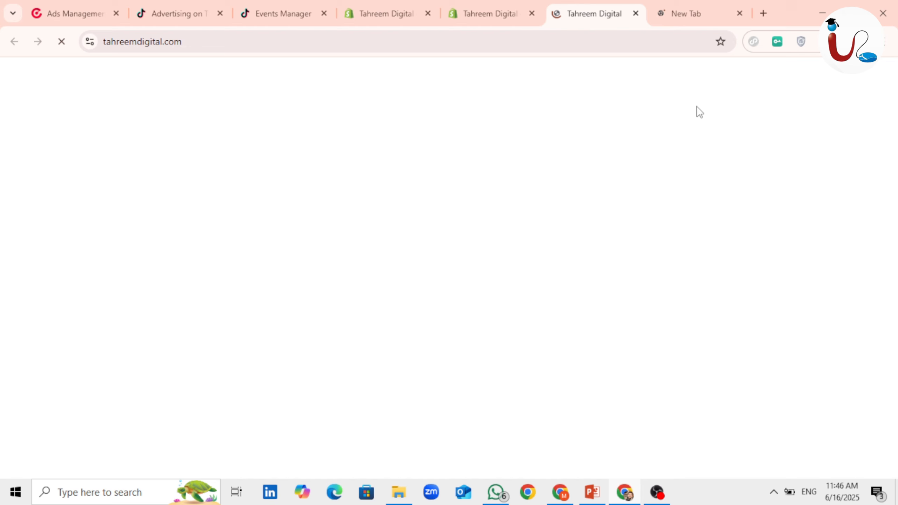
Open a fresh browser tab and show the installed extensions to locate TikTok Pixel Helper.
{"action": "left_click", "coordinate": [740, 13]}
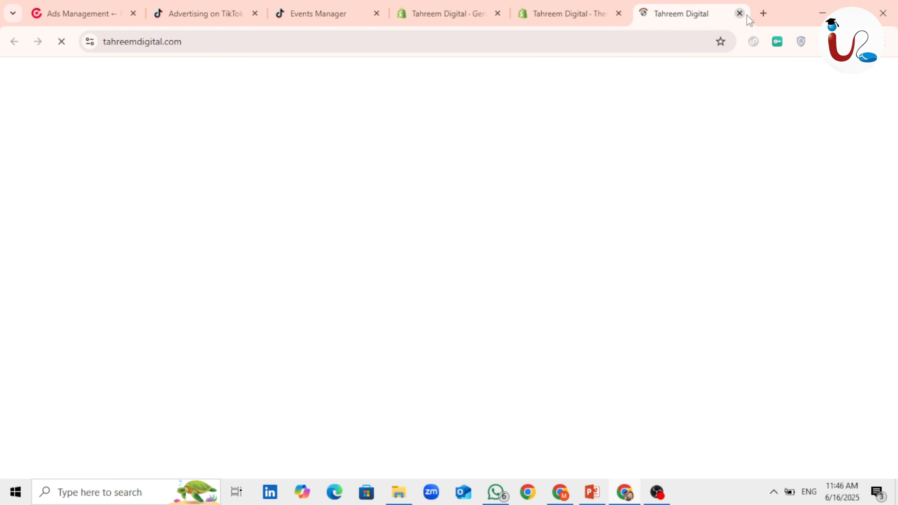
{"action": "left_click", "coordinate": [768, 10]}
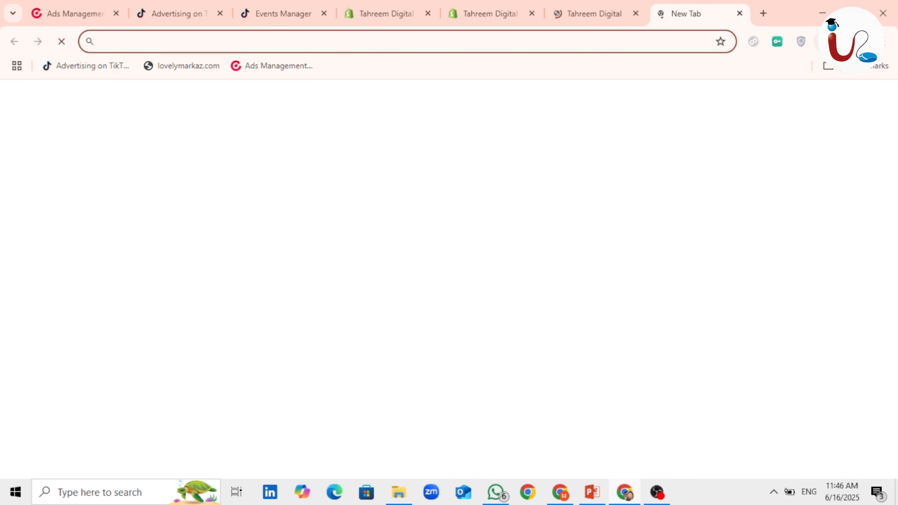
{"action": "left_click", "coordinate": [823, 41]}
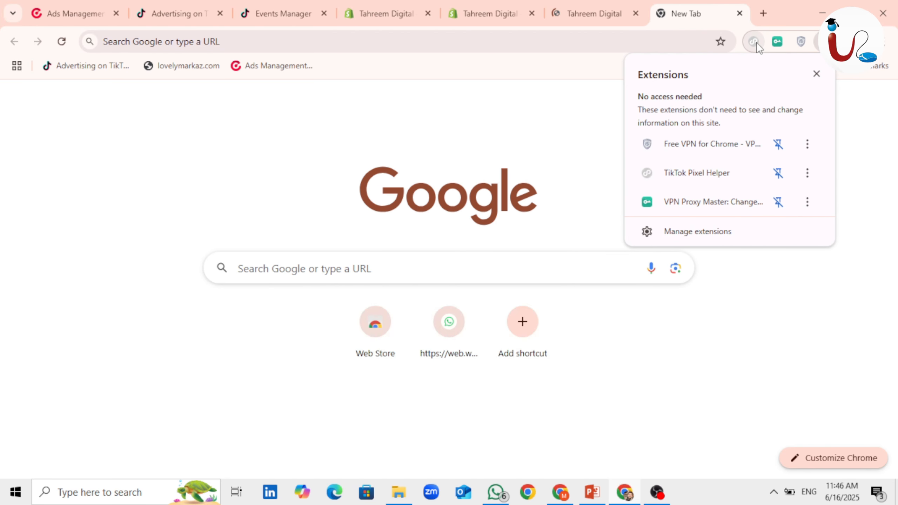
Search Google for "tiktok pixel helper" and open the extension's Chrome Web Store page.
{"action": "left_click", "coordinate": [765, 13]}
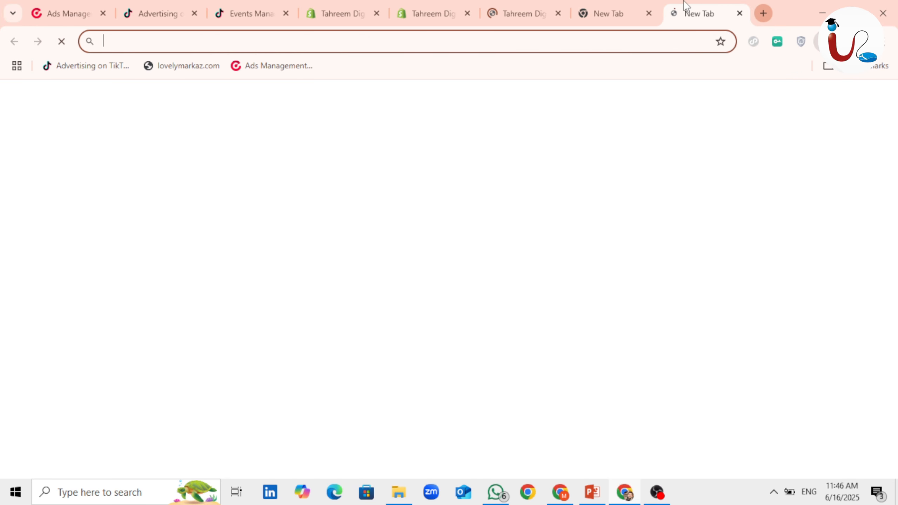
{"action": "left_click", "coordinate": [648, 13]}
{"action": "type", "text": "ti"}
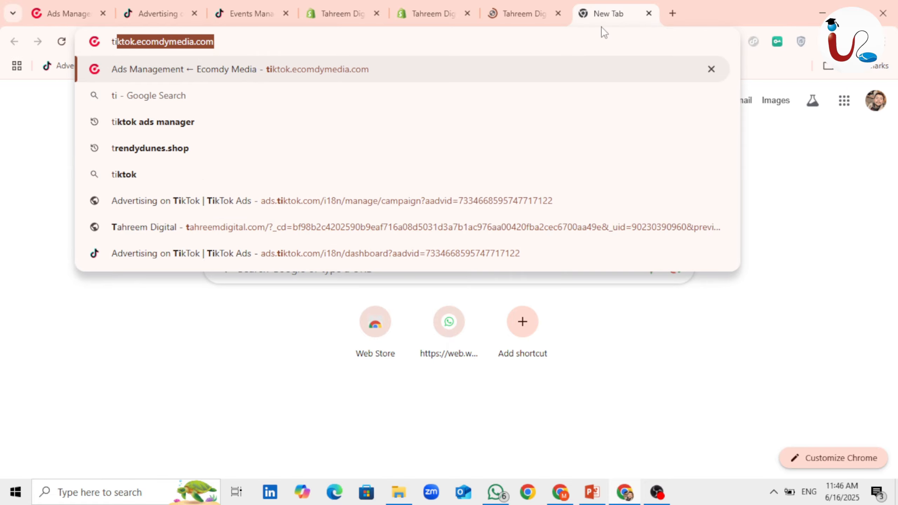
{"action": "type", "text": "ktok pixe"}
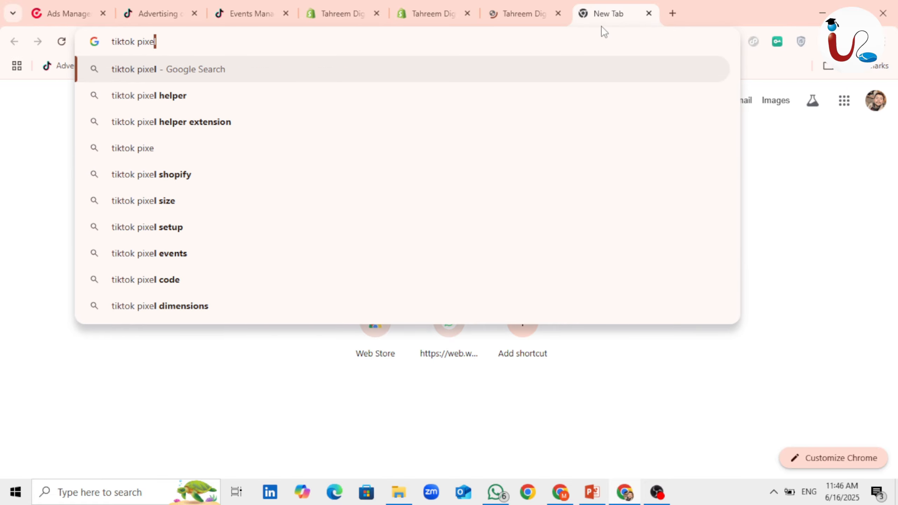
{"action": "left_click", "coordinate": [388, 104]}
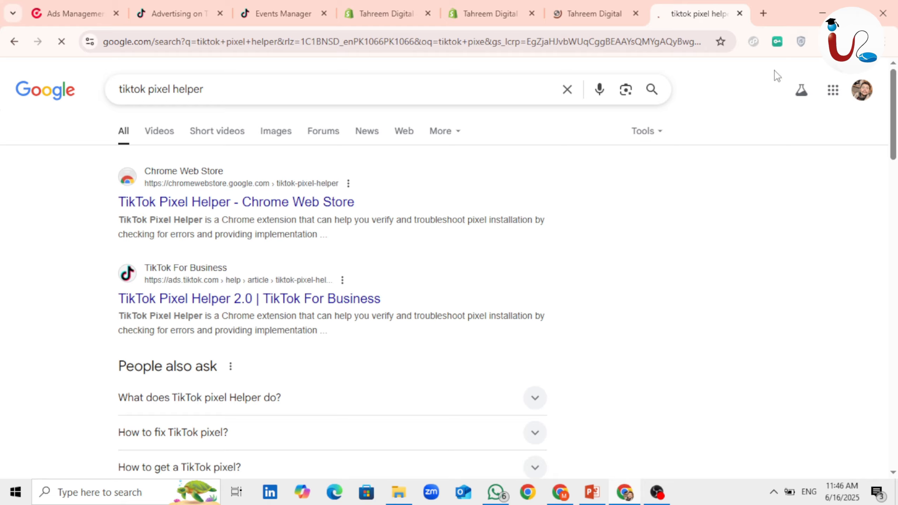
{"action": "left_click", "coordinate": [272, 200]}
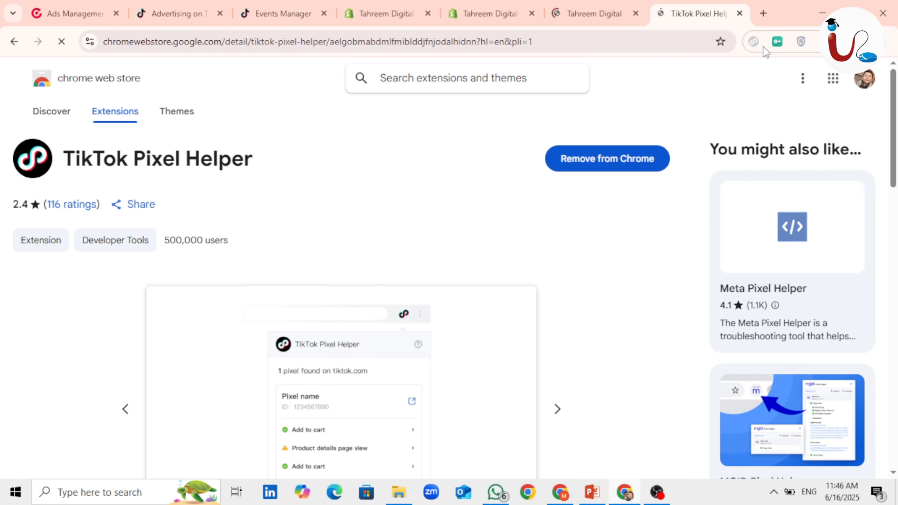
Return to the live online store and inspect the home page's pixel events with TikTok Pixel Helper.
{"action": "left_click", "coordinate": [594, 4]}
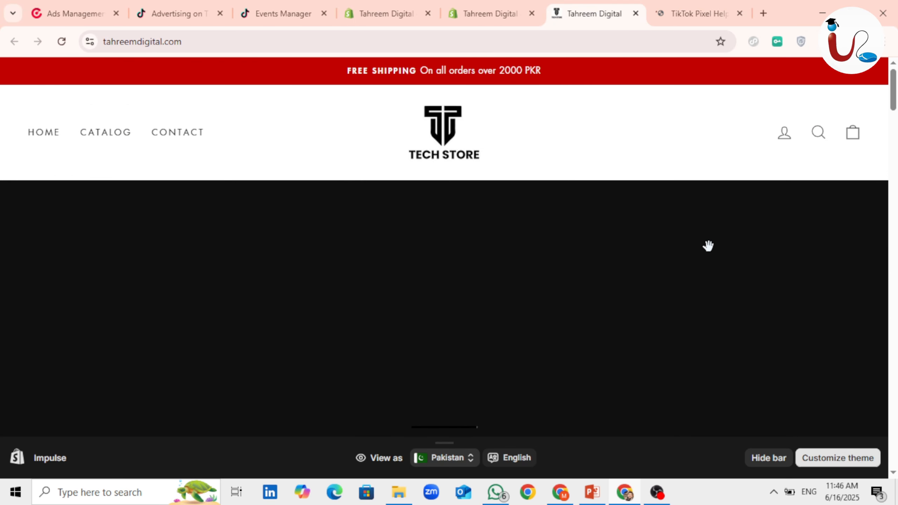
{"action": "scroll", "coordinate": [692, 246], "scroll_direction": "down", "scroll_amount": 1}
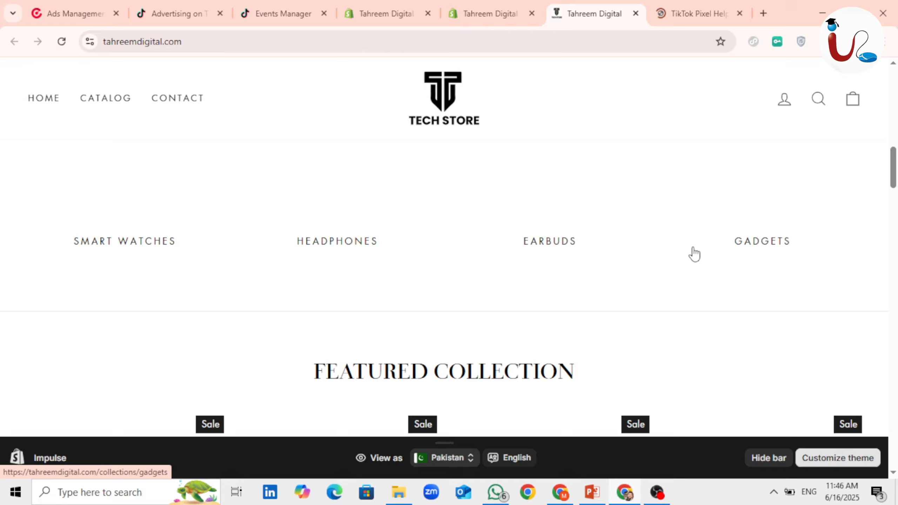
{"action": "scroll", "coordinate": [692, 245], "scroll_direction": "up", "scroll_amount": 1}
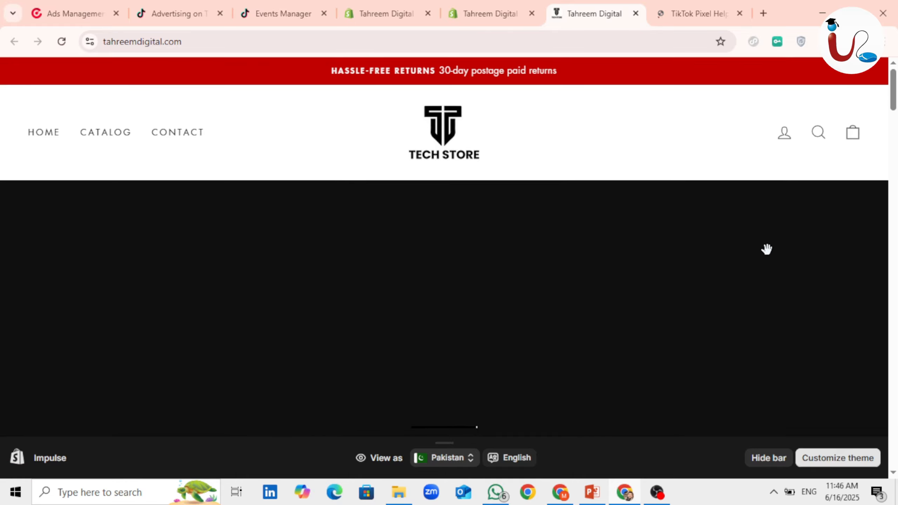
{"action": "left_click", "coordinate": [754, 40]}
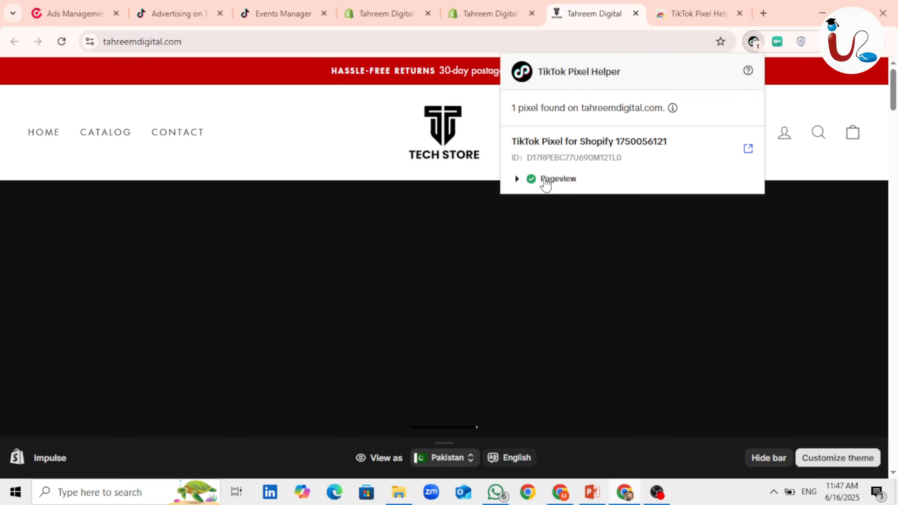
Open the TK90 Ultra 10 in 1 Smartwatch product page from the store's featured collection.
{"action": "scroll", "coordinate": [551, 272], "scroll_direction": "down", "scroll_amount": 6}
{"action": "scroll", "coordinate": [552, 272], "scroll_direction": "down", "scroll_amount": 5}
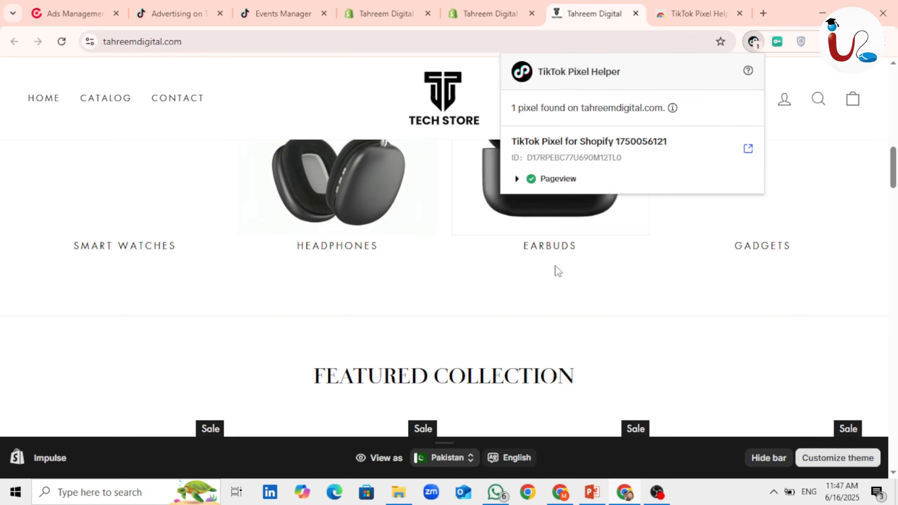
{"action": "scroll", "coordinate": [557, 268], "scroll_direction": "down", "scroll_amount": 6}
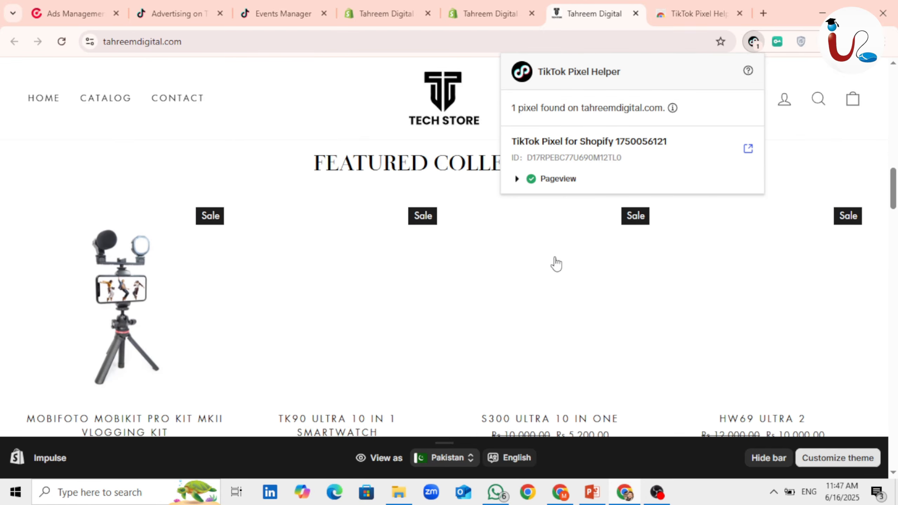
{"action": "scroll", "coordinate": [369, 263], "scroll_direction": "up", "scroll_amount": 3}
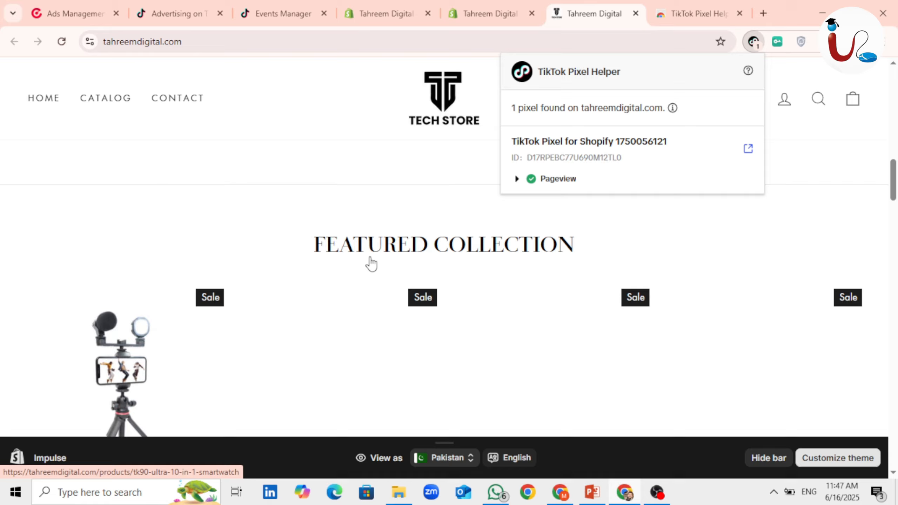
{"action": "scroll", "coordinate": [370, 263], "scroll_direction": "down", "scroll_amount": 8}
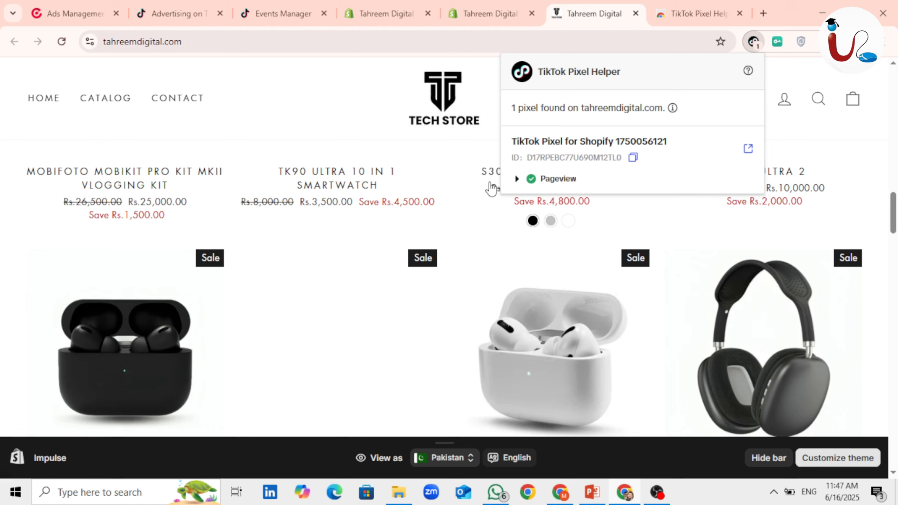
{"action": "scroll", "coordinate": [449, 234], "scroll_direction": "down", "scroll_amount": 1}
{"action": "scroll", "coordinate": [459, 226], "scroll_direction": "up", "scroll_amount": 3}
{"action": "scroll", "coordinate": [424, 213], "scroll_direction": "up", "scroll_amount": 3}
{"action": "scroll", "coordinate": [419, 219], "scroll_direction": "up", "scroll_amount": 1}
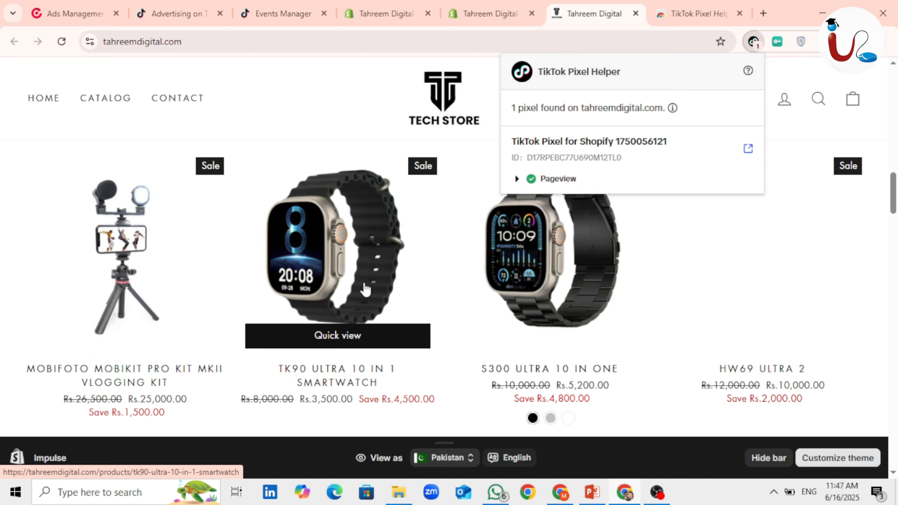
{"action": "left_click", "coordinate": [324, 260]}
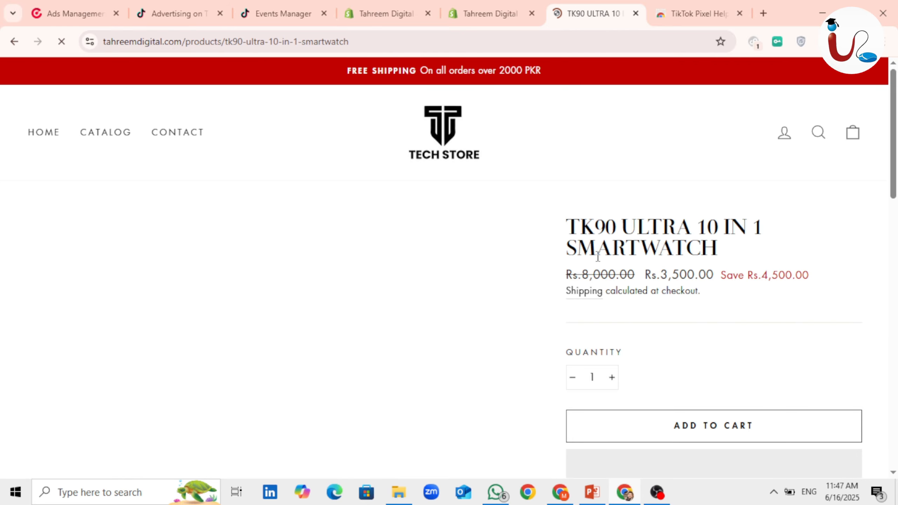
Inspect the pixel events of the smartwatch product page with TikTok Pixel Helper.
{"action": "scroll", "coordinate": [598, 257], "scroll_direction": "down", "scroll_amount": 8}
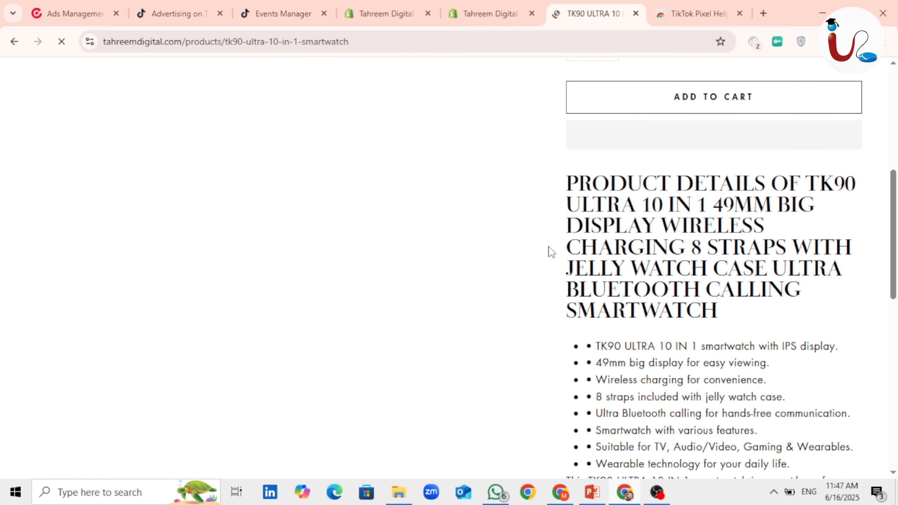
{"action": "scroll", "coordinate": [552, 252], "scroll_direction": "down", "scroll_amount": 8}
{"action": "scroll", "coordinate": [551, 252], "scroll_direction": "up", "scroll_amount": 15}
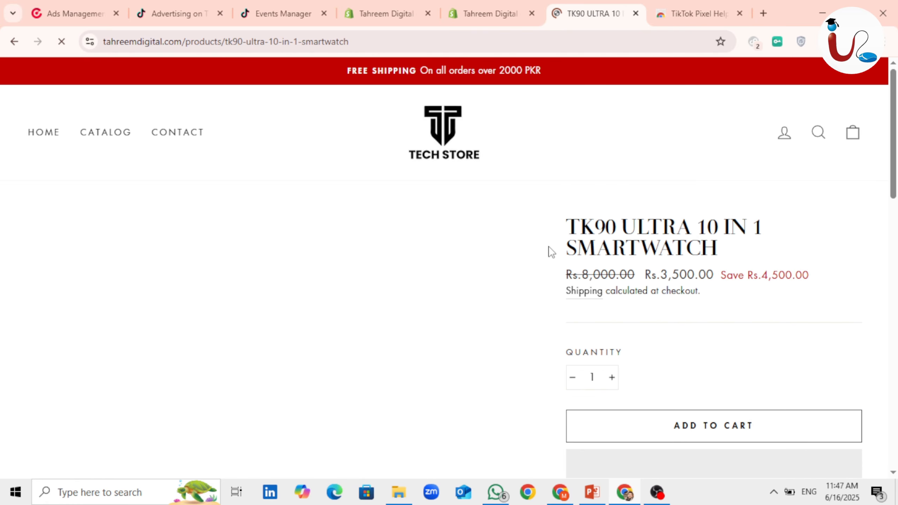
{"action": "left_click", "coordinate": [752, 43]}
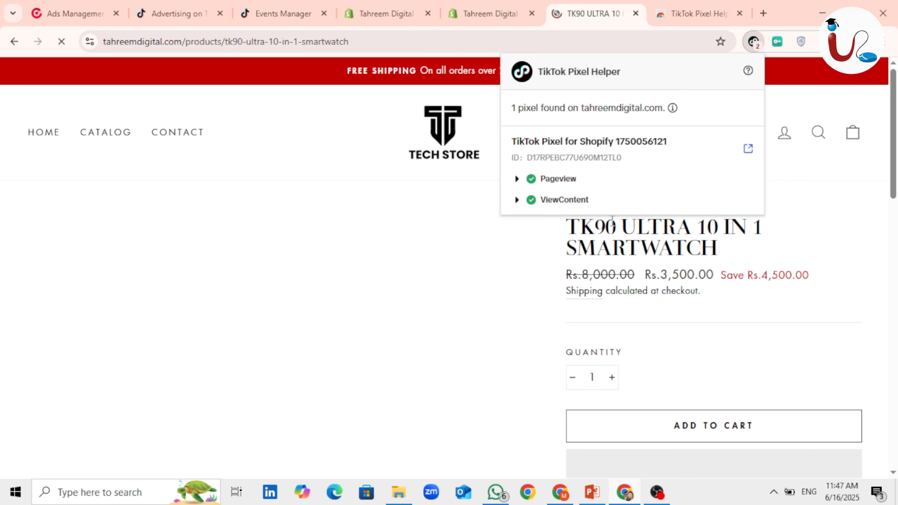
{"action": "scroll", "coordinate": [625, 220], "scroll_direction": "down", "scroll_amount": 5}
{"action": "scroll", "coordinate": [622, 231], "scroll_direction": "up", "scroll_amount": 5}
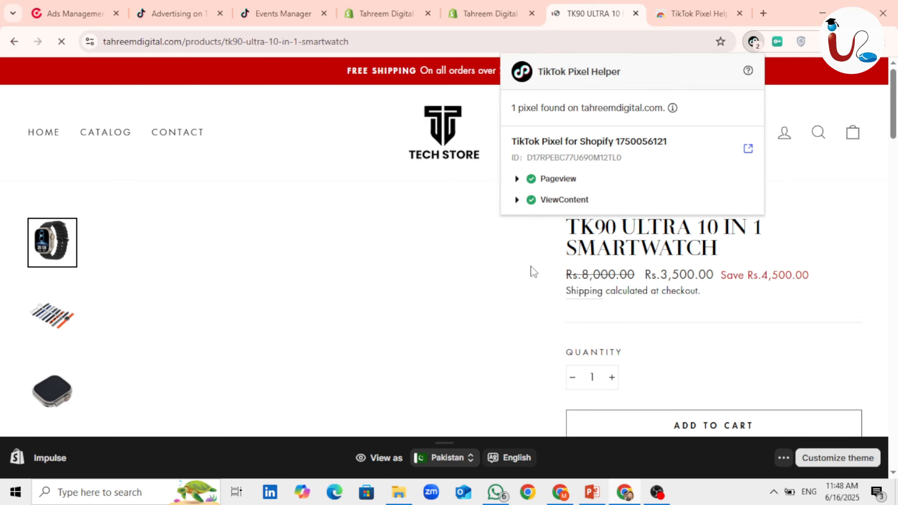
Try to add one TK90 Ultra 10 in 1 Smartwatch to the cart.
{"action": "scroll", "coordinate": [523, 265], "scroll_direction": "down", "scroll_amount": 5}
{"action": "scroll", "coordinate": [518, 260], "scroll_direction": "up", "scroll_amount": 5}
{"action": "scroll", "coordinate": [697, 337], "scroll_direction": "down", "scroll_amount": 1}
{"action": "scroll", "coordinate": [697, 337], "scroll_direction": "down", "scroll_amount": 2}
{"action": "left_click", "coordinate": [723, 300]}
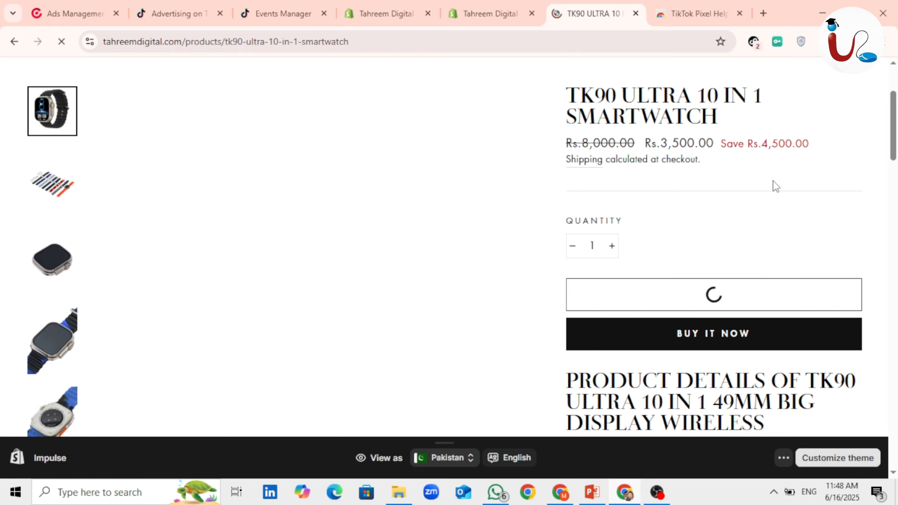
{"action": "scroll", "coordinate": [773, 186], "scroll_direction": "down", "scroll_amount": 12}
{"action": "scroll", "coordinate": [773, 185], "scroll_direction": "up", "scroll_amount": 13}
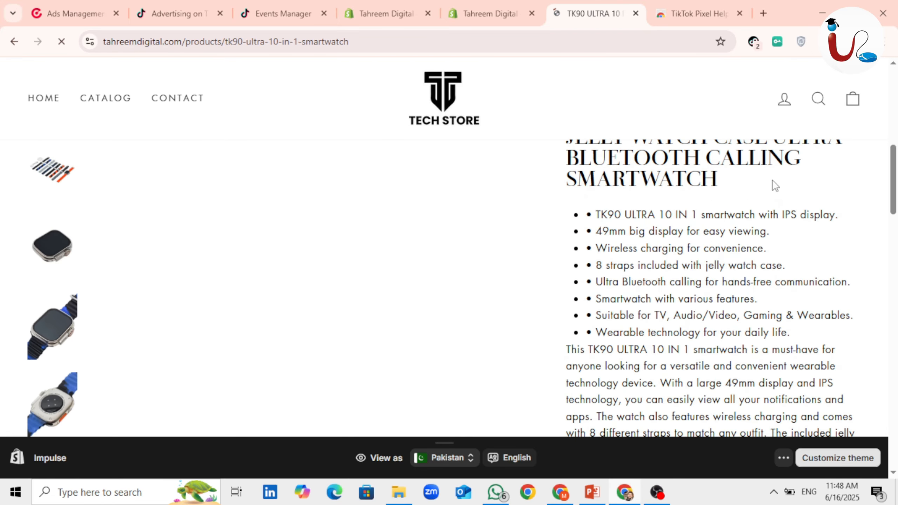
{"action": "scroll", "coordinate": [774, 184], "scroll_direction": "up", "scroll_amount": 1}
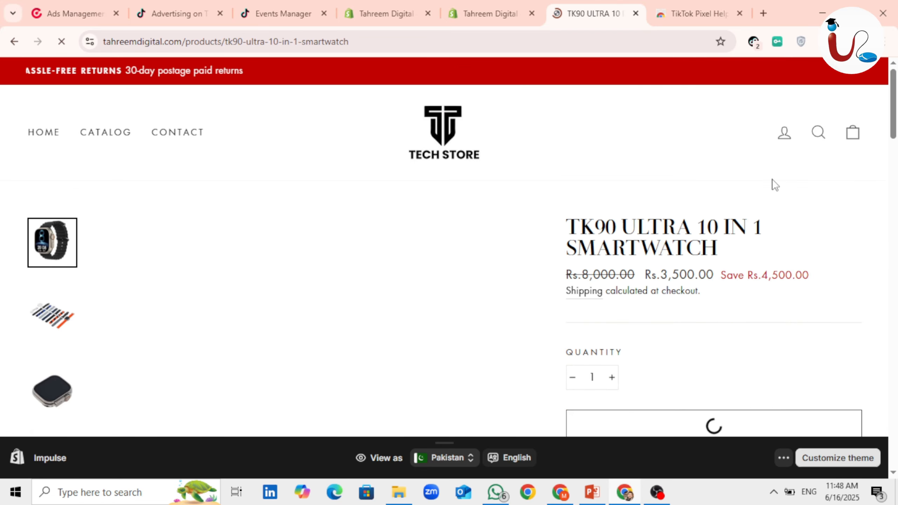
Close the browser tabs for the TikTok Pixel Helper store page, the first Shopify admin page and Events Manager.
{"action": "left_click", "coordinate": [740, 13]}
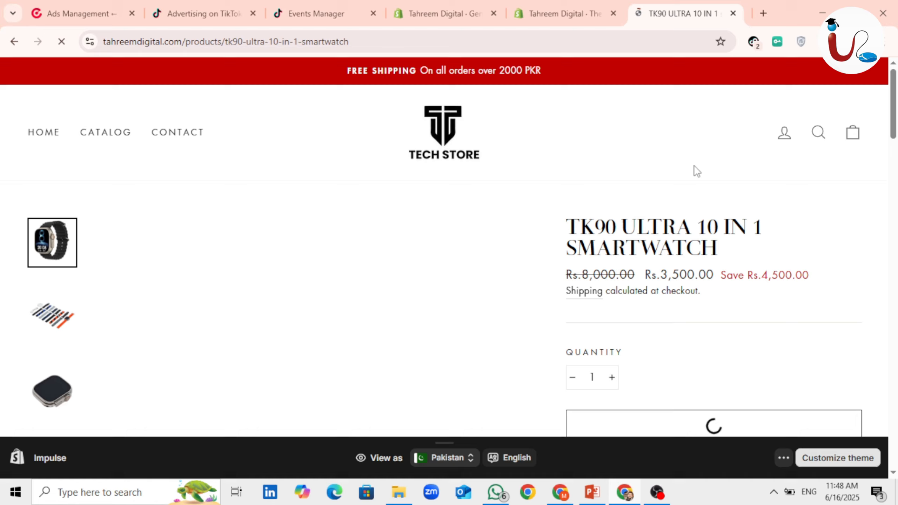
{"action": "left_click", "coordinate": [497, 12]}
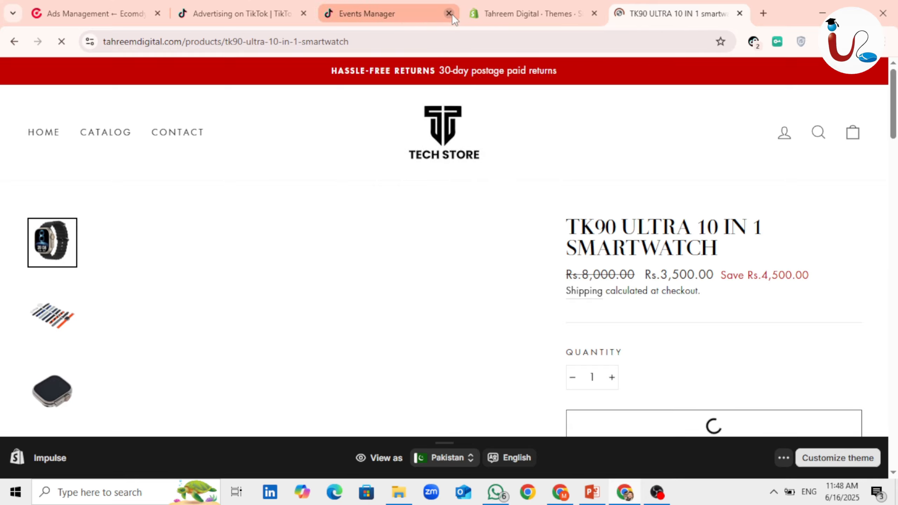
{"action": "left_click", "coordinate": [449, 13]}
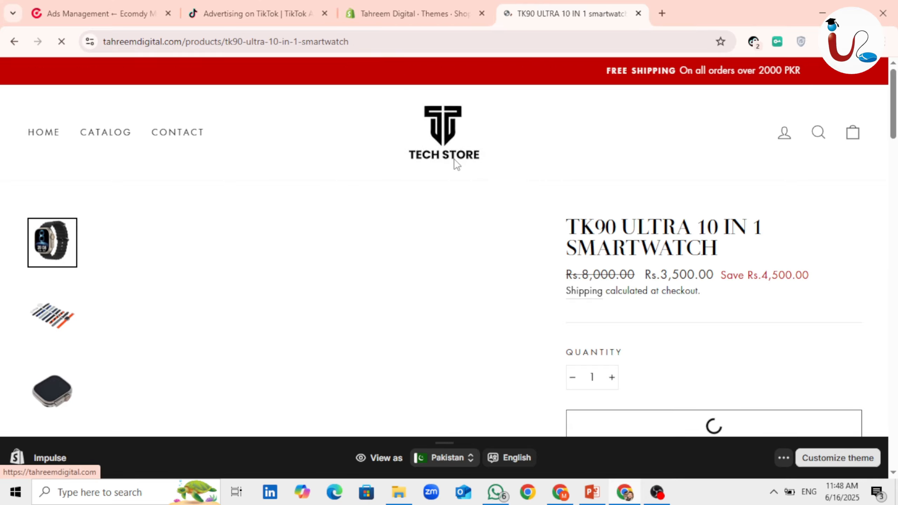
Recheck the smartwatch page in TikTok Pixel Helper for events from the add-to-cart action, and close the helper.
{"action": "scroll", "coordinate": [698, 275], "scroll_direction": "down", "scroll_amount": 10}
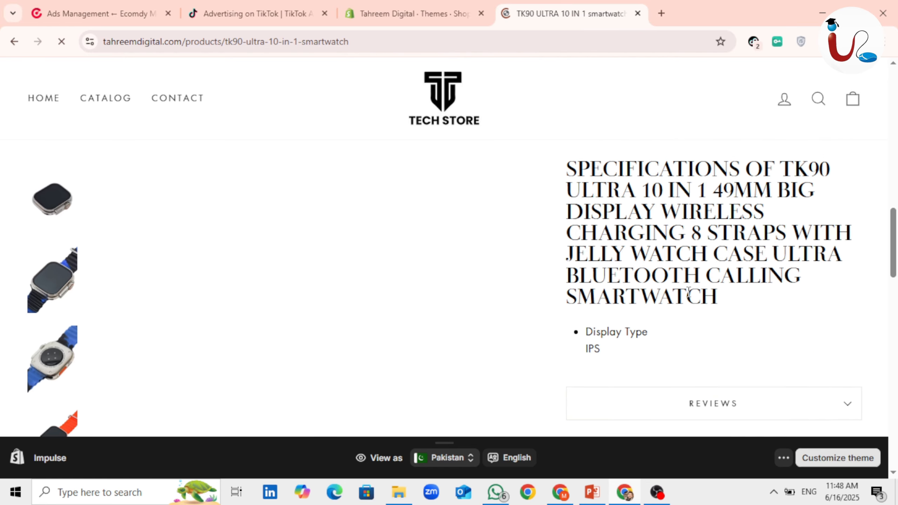
{"action": "scroll", "coordinate": [689, 298], "scroll_direction": "up", "scroll_amount": 10}
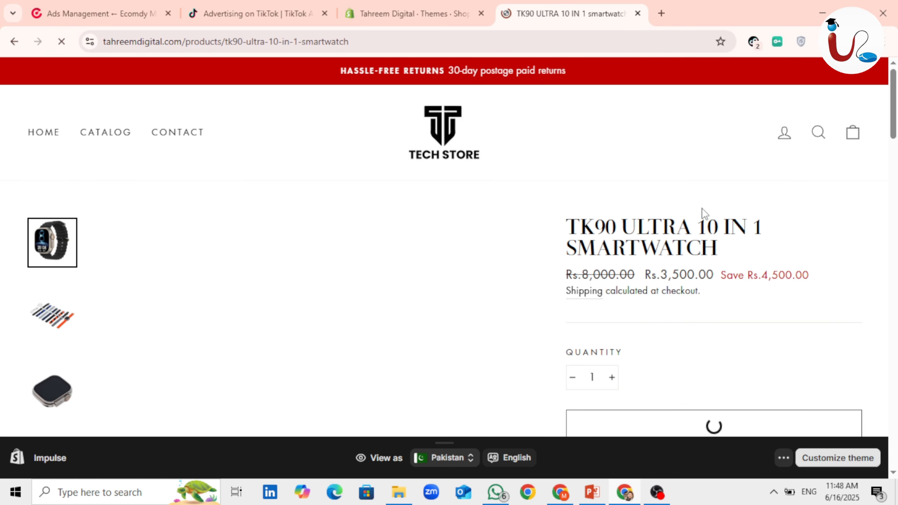
{"action": "left_click", "coordinate": [755, 43]}
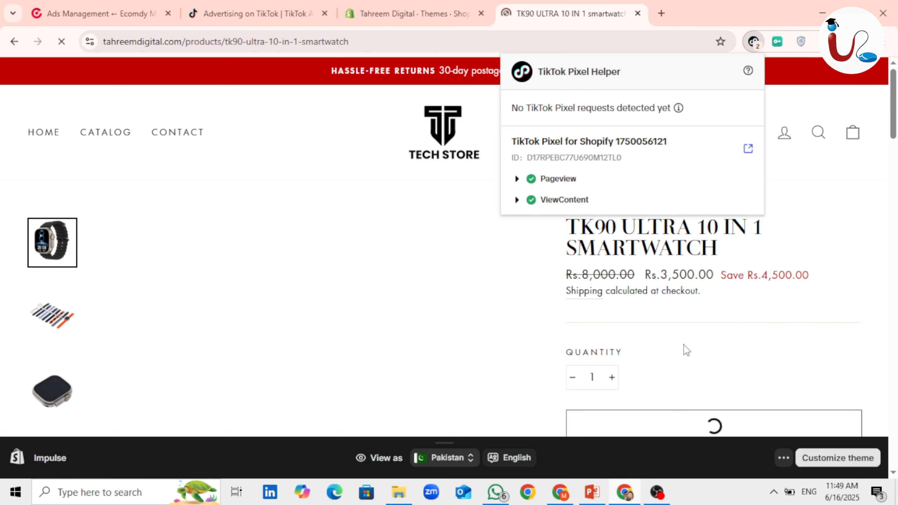
{"action": "scroll", "coordinate": [684, 340], "scroll_direction": "down", "scroll_amount": 6}
{"action": "scroll", "coordinate": [684, 340], "scroll_direction": "up", "scroll_amount": 5}
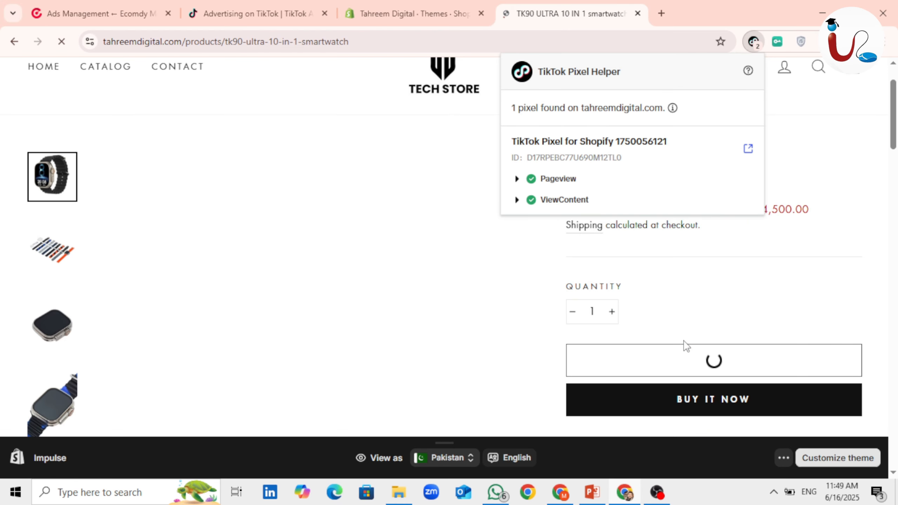
{"action": "scroll", "coordinate": [686, 345], "scroll_direction": "up", "scroll_amount": 2}
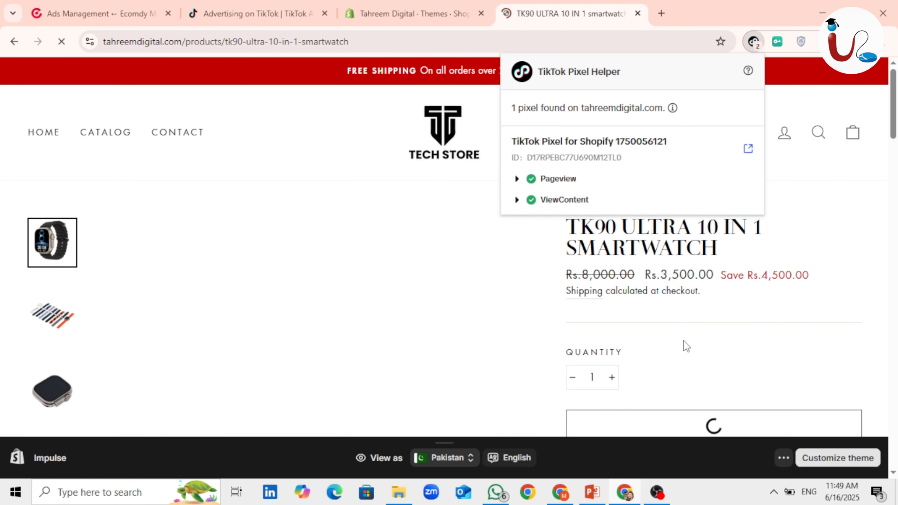
{"action": "scroll", "coordinate": [685, 345], "scroll_direction": "down", "scroll_amount": 8}
{"action": "scroll", "coordinate": [684, 344], "scroll_direction": "up", "scroll_amount": 6}
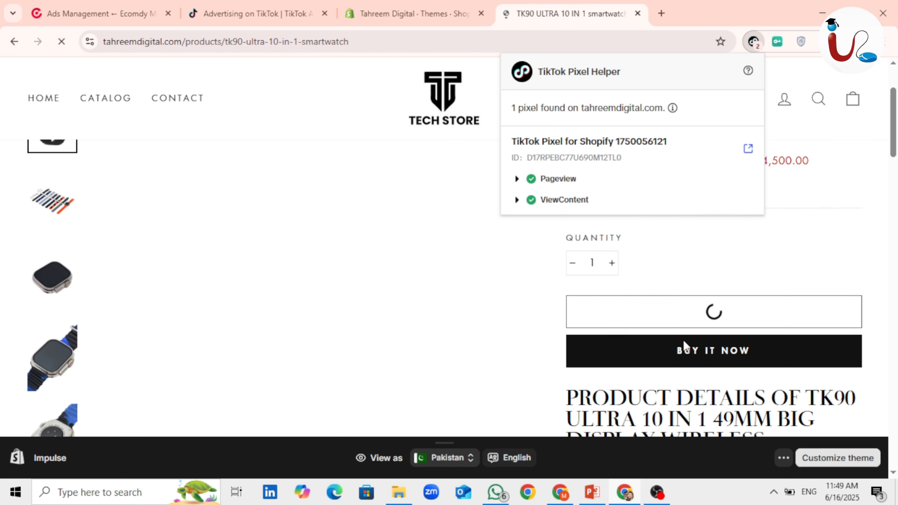
{"action": "scroll", "coordinate": [684, 339], "scroll_direction": "up", "scroll_amount": 3}
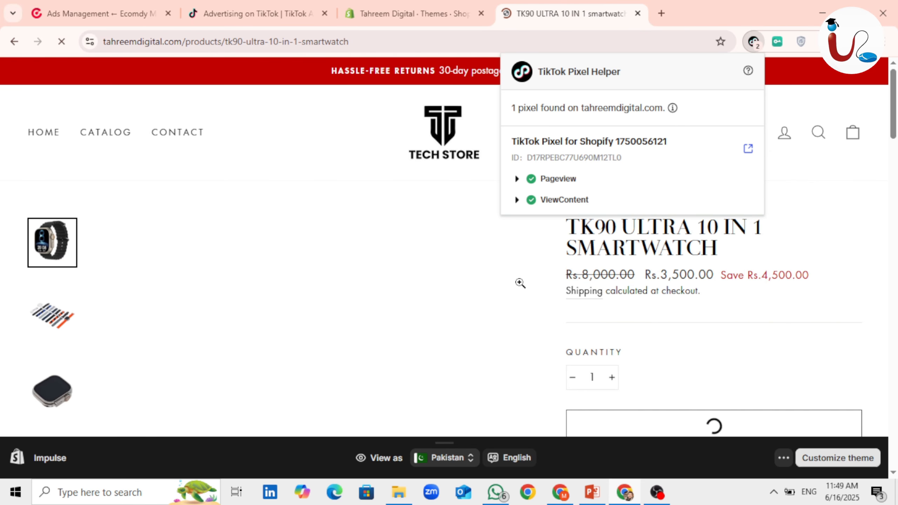
{"action": "left_click", "coordinate": [438, 142]}
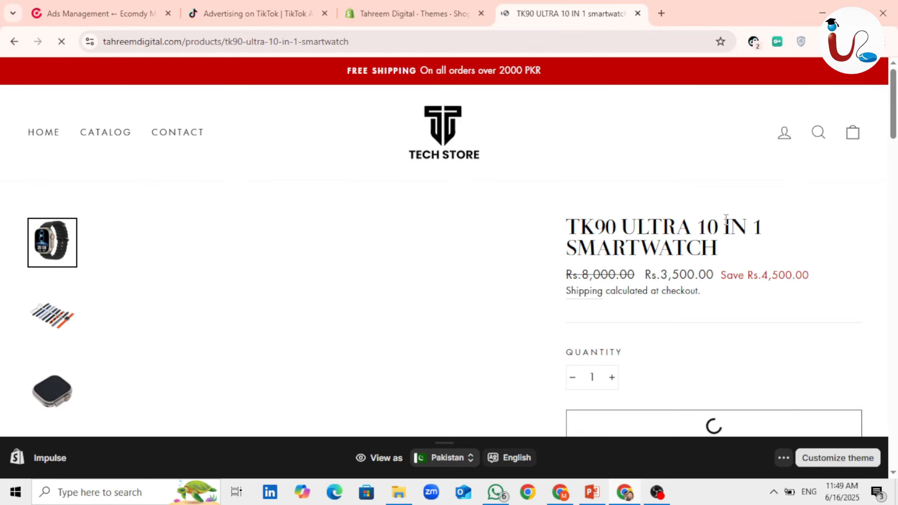
{"action": "scroll", "coordinate": [626, 156], "scroll_direction": "down", "scroll_amount": 15}
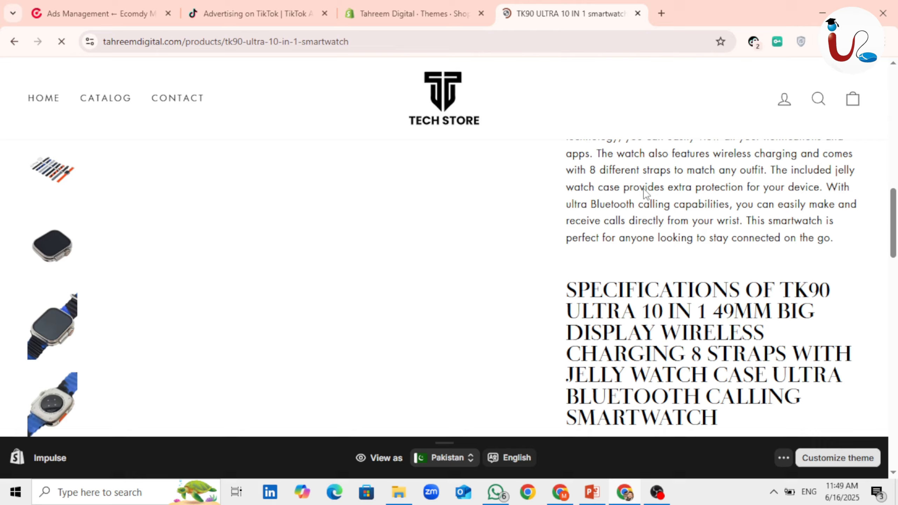
{"action": "scroll", "coordinate": [643, 197], "scroll_direction": "down", "scroll_amount": 10}
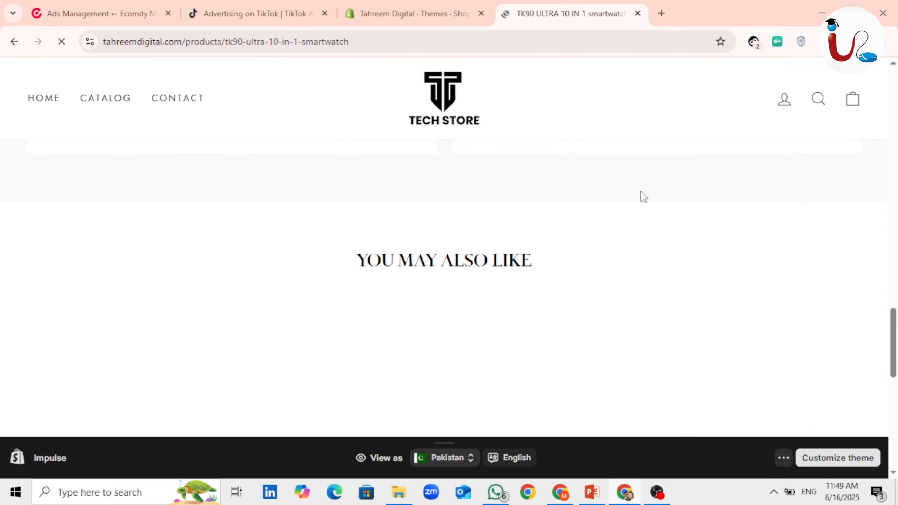
Review the TK90 Ultra 10 in 1 Smartwatch page and repeatedly check TikTok Pixel Helper for pixel requests on it.
{"action": "scroll", "coordinate": [641, 197], "scroll_direction": "down", "scroll_amount": 5}
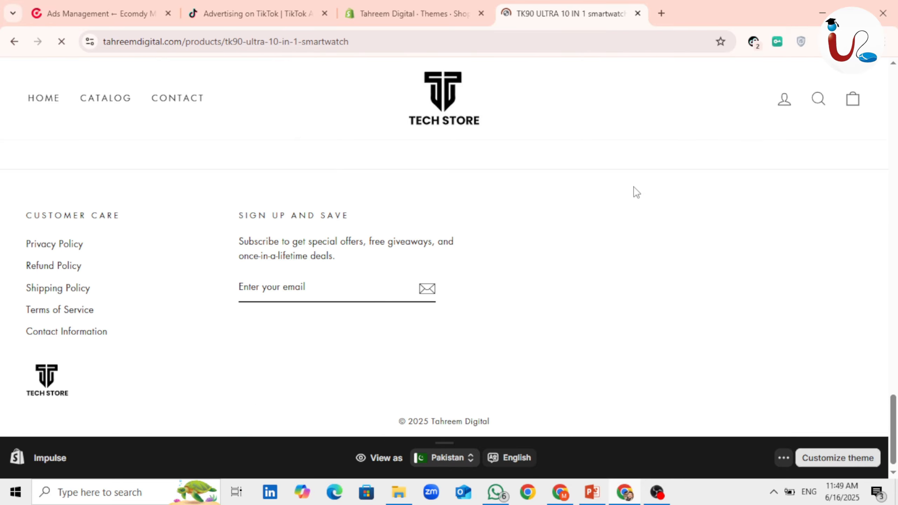
{"action": "scroll", "coordinate": [637, 193], "scroll_direction": "up", "scroll_amount": 15}
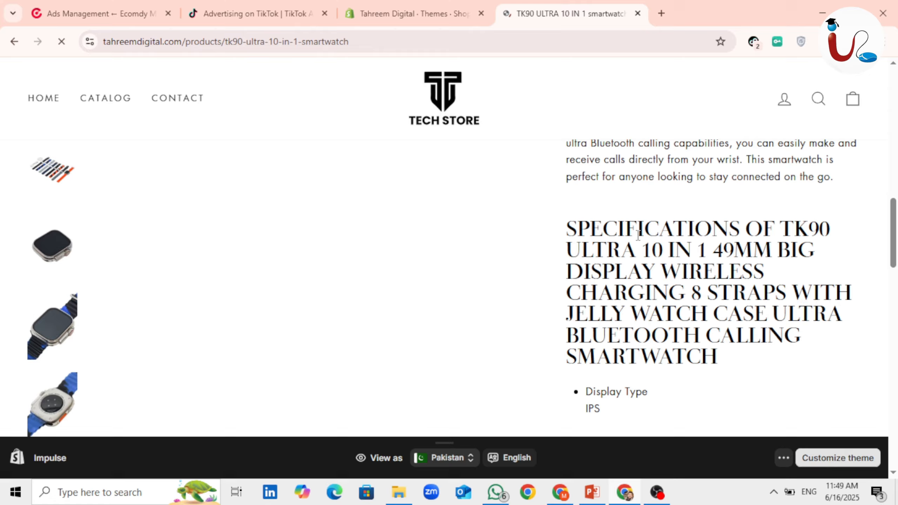
{"action": "scroll", "coordinate": [639, 235], "scroll_direction": "up", "scroll_amount": 10}
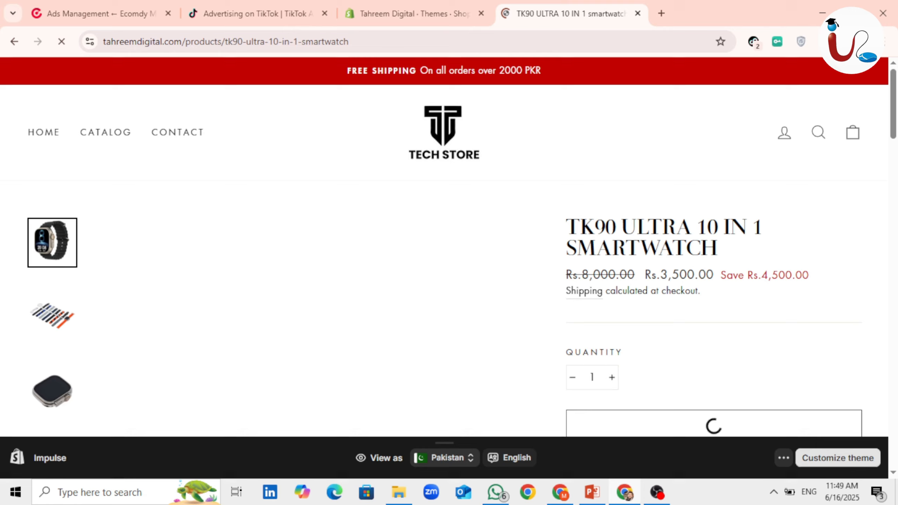
{"action": "left_click", "coordinate": [754, 42]}
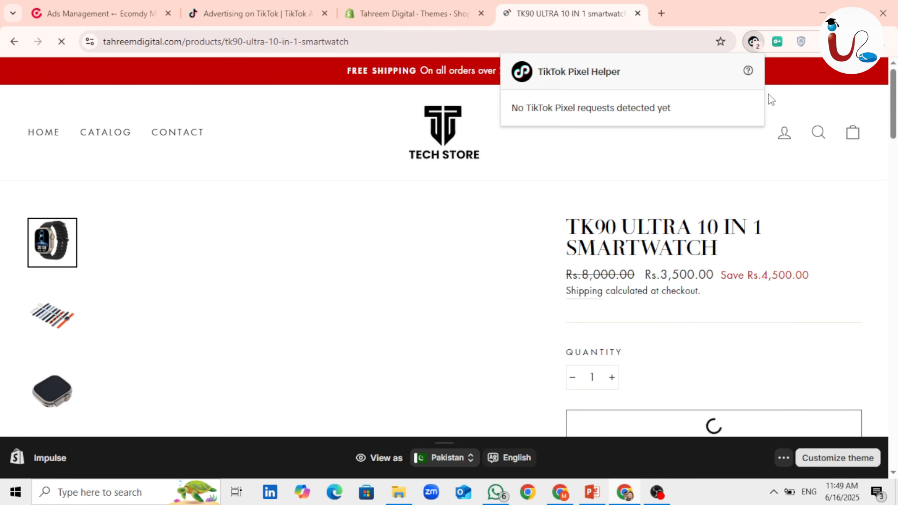
{"action": "left_click", "coordinate": [748, 70]}
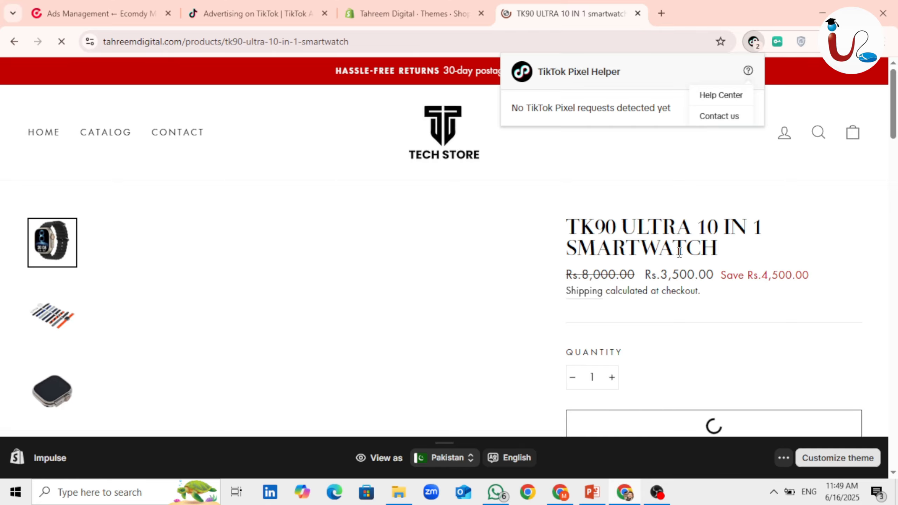
{"action": "left_click", "coordinate": [721, 168]}
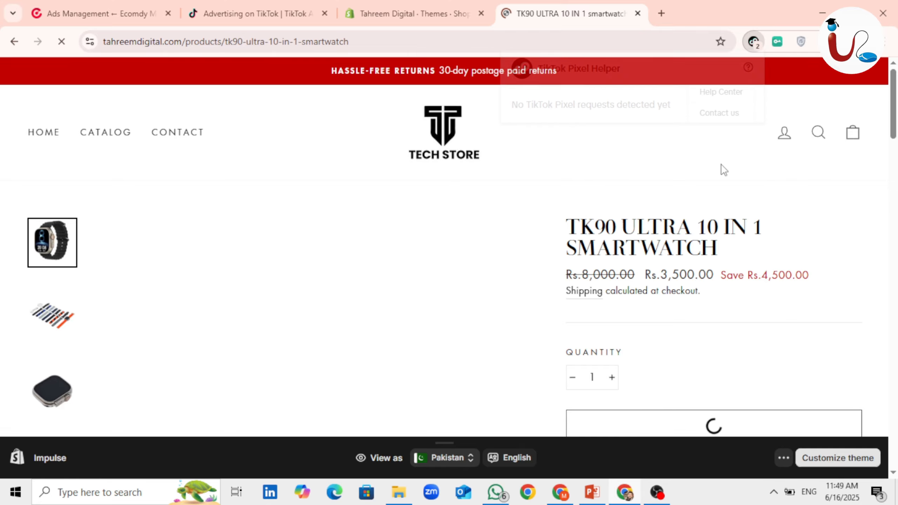
{"action": "left_click", "coordinate": [755, 41]}
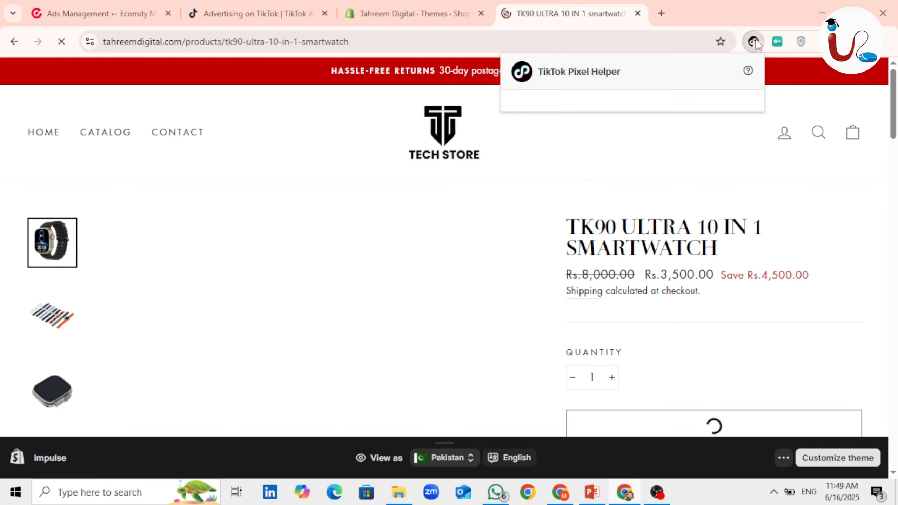
{"action": "left_click", "coordinate": [710, 157]}
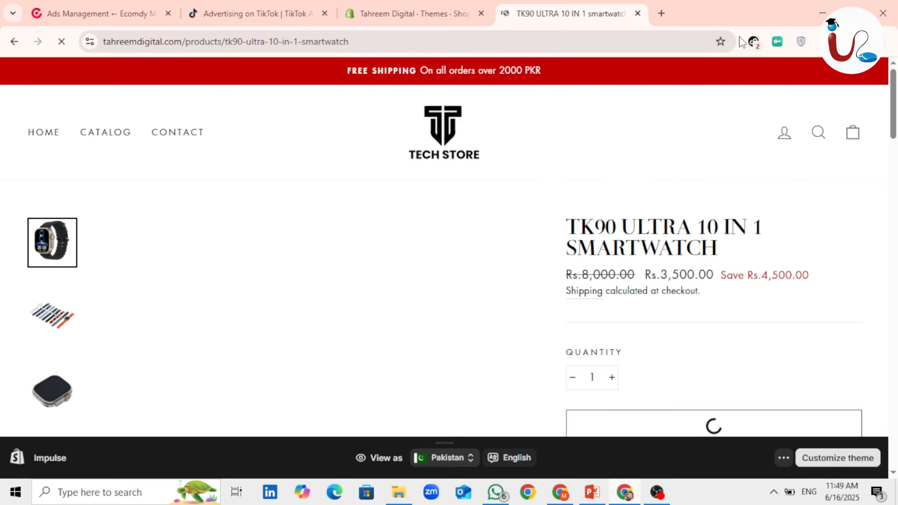
{"action": "left_click", "coordinate": [754, 41]}
{"action": "left_click", "coordinate": [525, 172]}
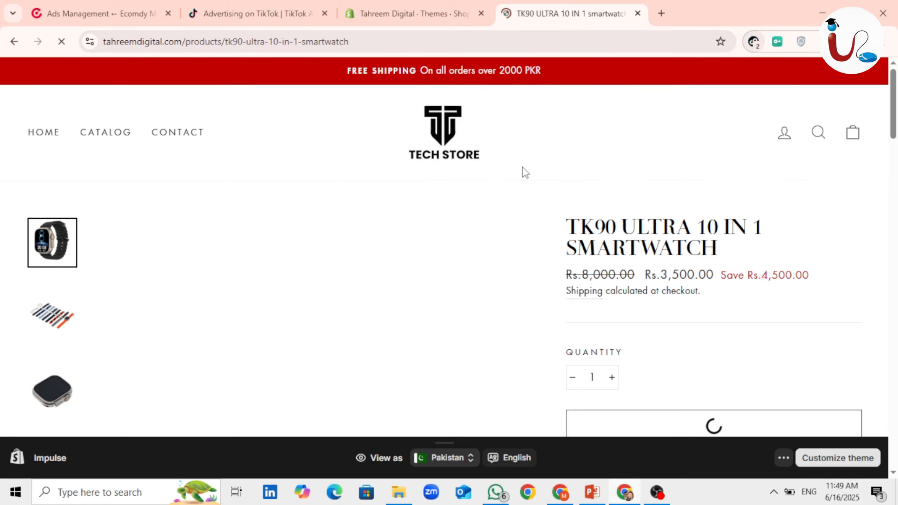
Close the smartwatch product page and search Google for "tehreem digital" in a new tab.
{"action": "left_click", "coordinate": [637, 13]}
{"action": "left_click", "coordinate": [506, 12]}
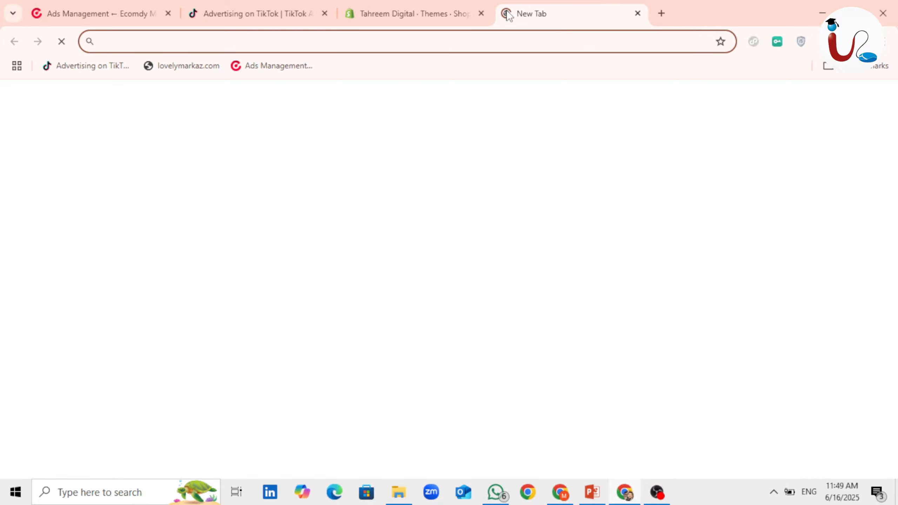
{"action": "type", "text": "te"}
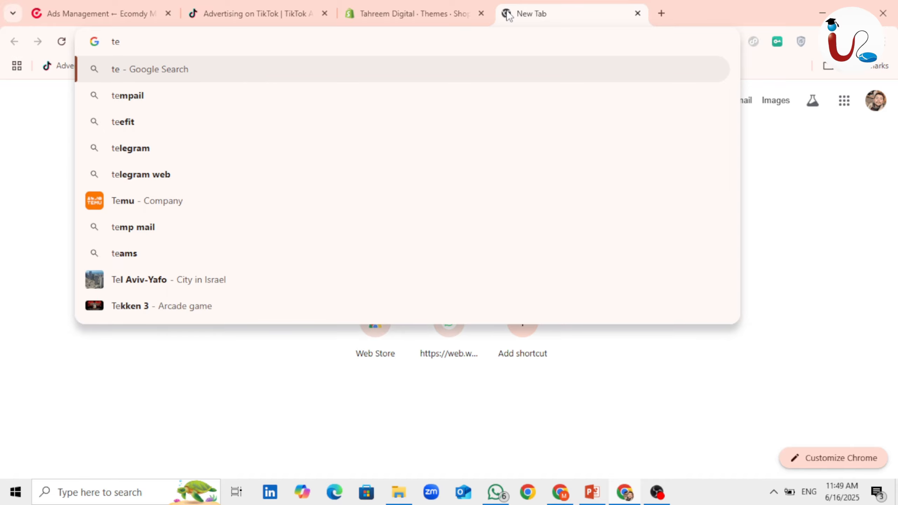
{"action": "type", "text": "hr"}
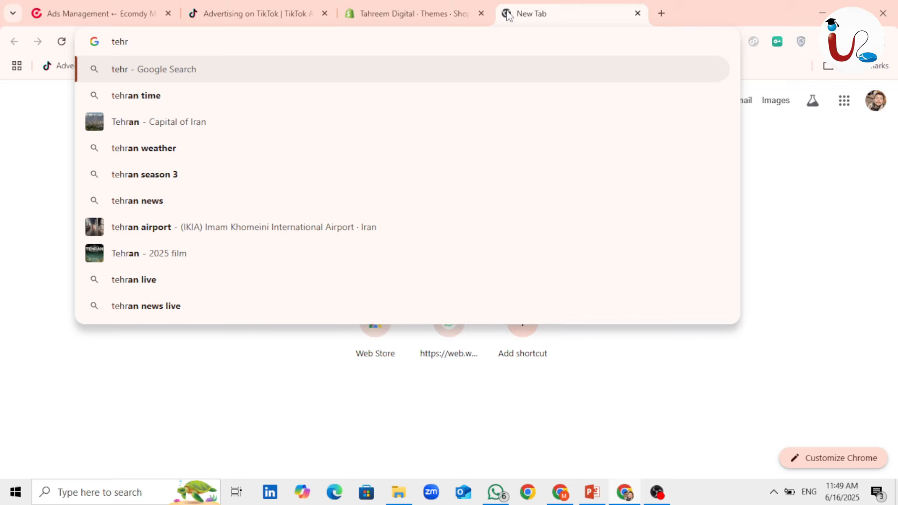
{"action": "type", "text": "eem"}
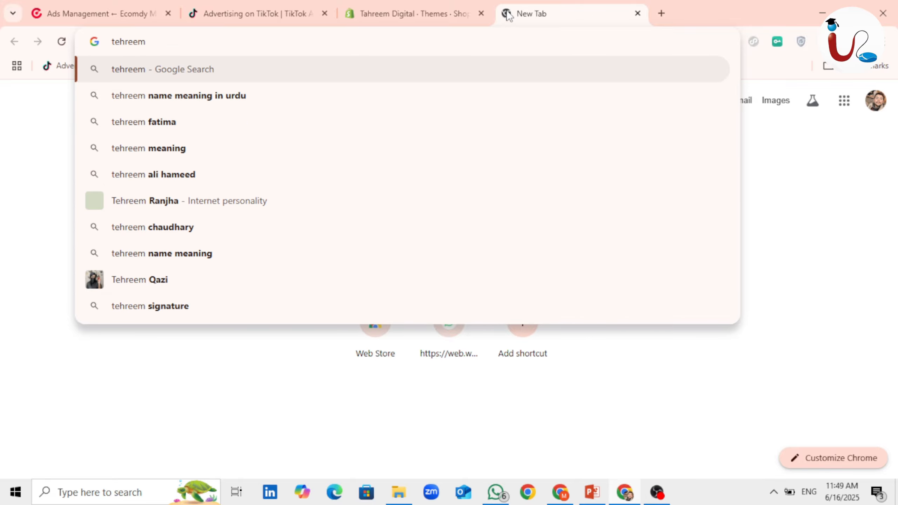
{"action": "type", "text": " di"}
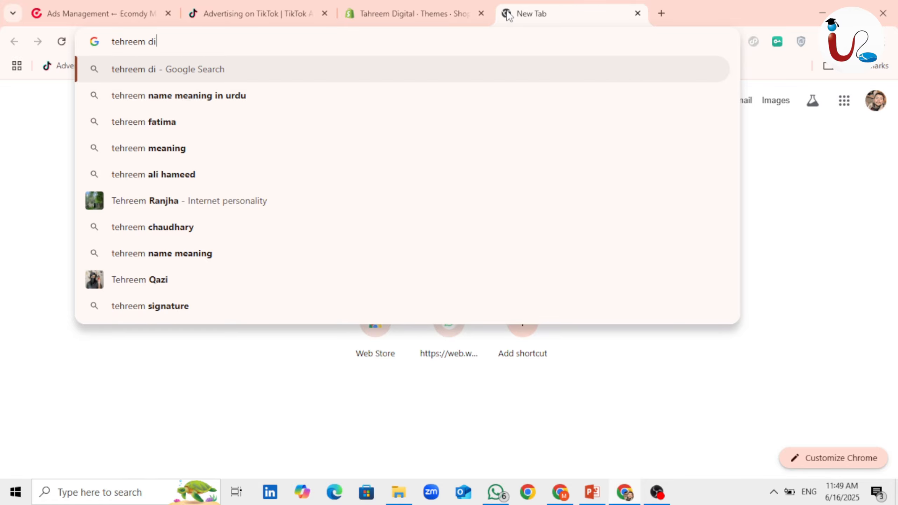
{"action": "type", "text": "gital"}
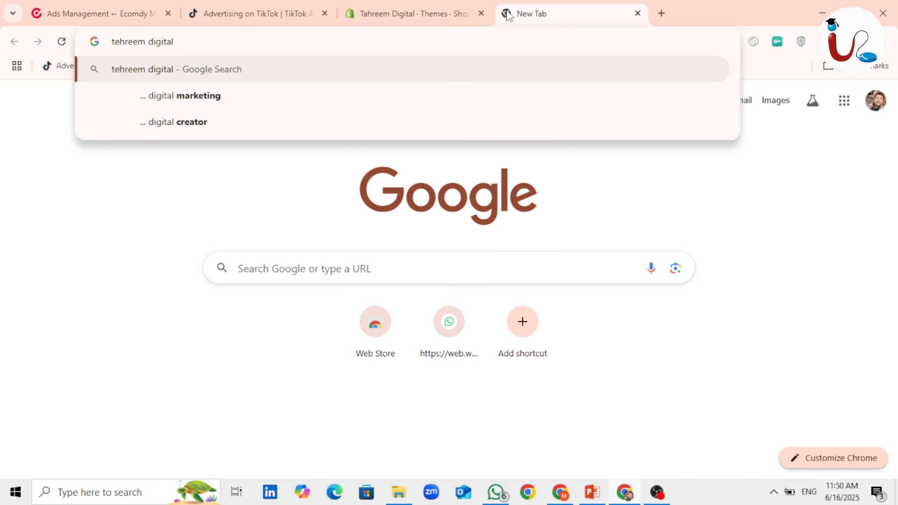
{"action": "key", "text": "Return"}
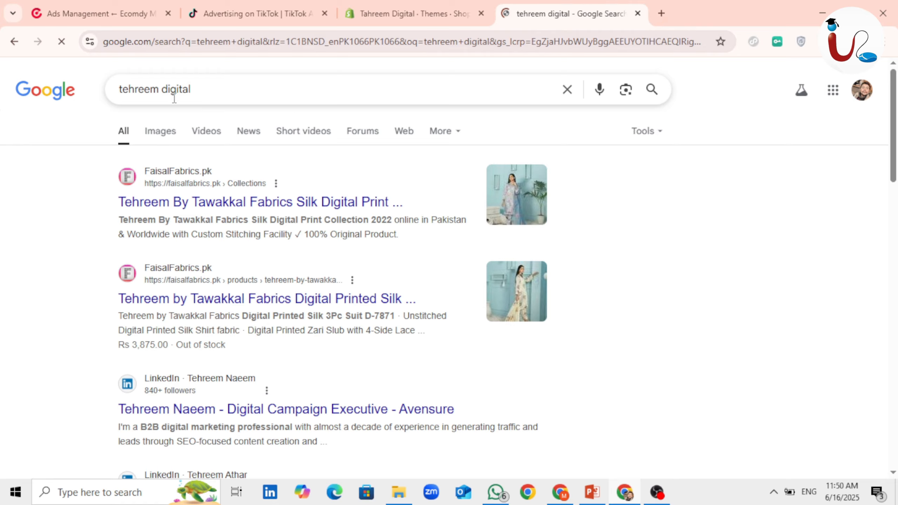
Change the Google query to "tehreemdigital.com" and look through the results for the store's website.
{"action": "left_click", "coordinate": [163, 91]}
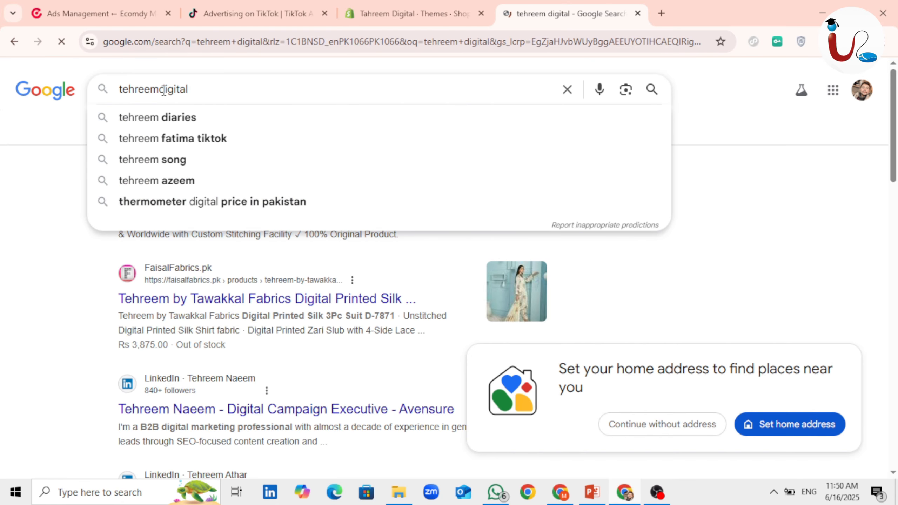
{"action": "left_click", "coordinate": [212, 91]}
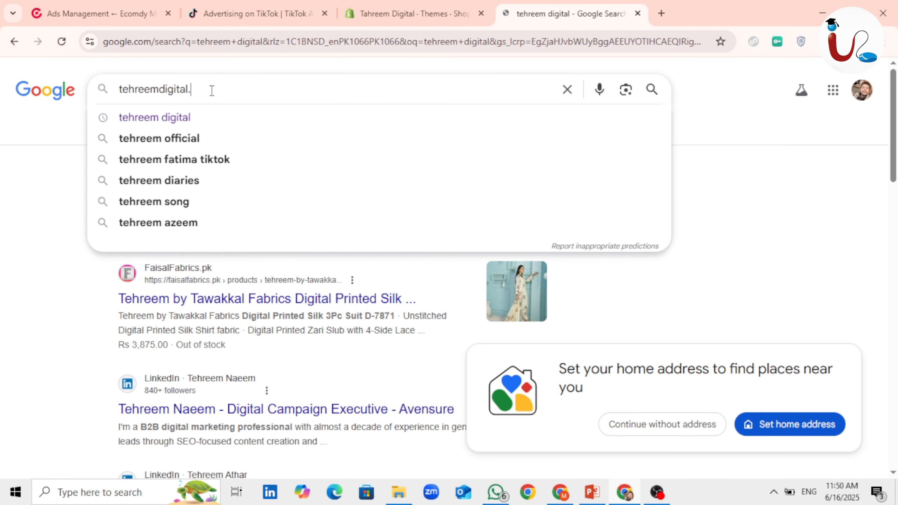
{"action": "type", "text": ".com"}
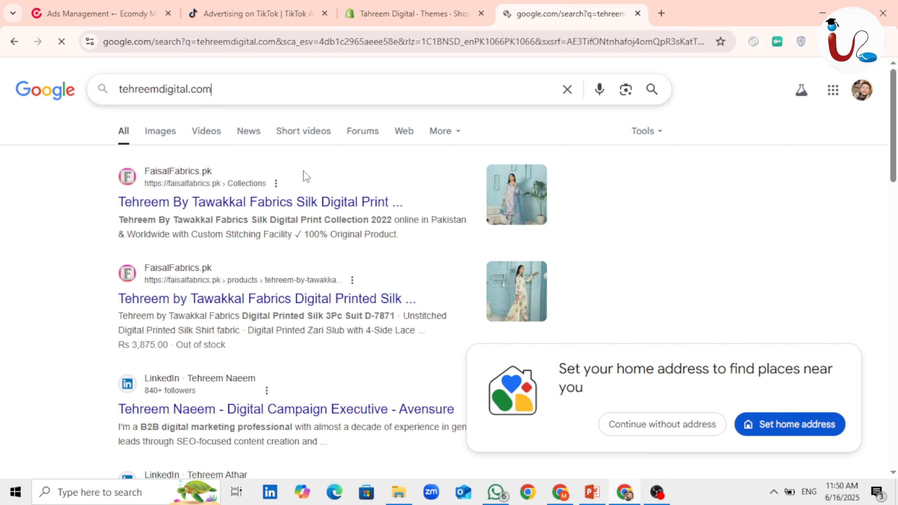
{"action": "scroll", "coordinate": [317, 181], "scroll_direction": "down", "scroll_amount": 10}
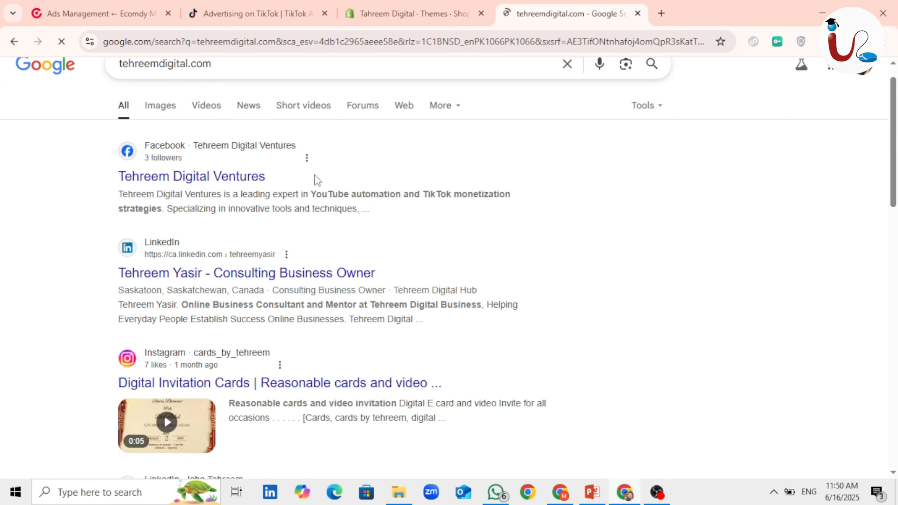
{"action": "scroll", "coordinate": [318, 181], "scroll_direction": "up", "scroll_amount": 10}
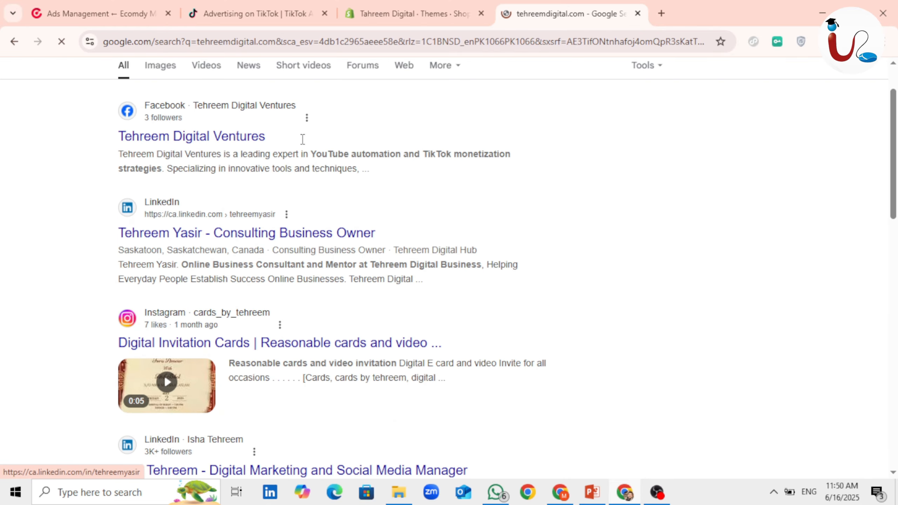
Return briefly to the Shopify Themes page, open a blank browser tab and check the saved bookmarks.
{"action": "left_click", "coordinate": [428, 7]}
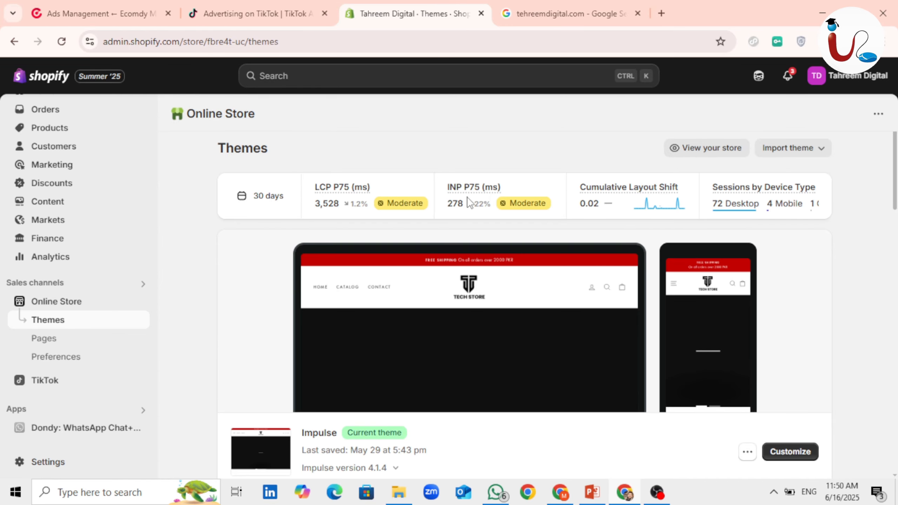
{"action": "left_click", "coordinate": [660, 13]}
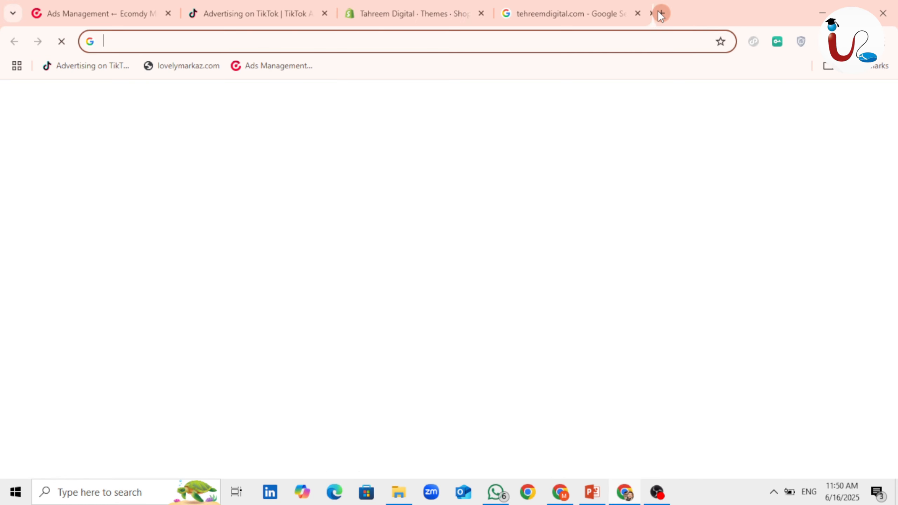
{"action": "left_click", "coordinate": [829, 67]}
{"action": "left_click", "coordinate": [701, 362]}
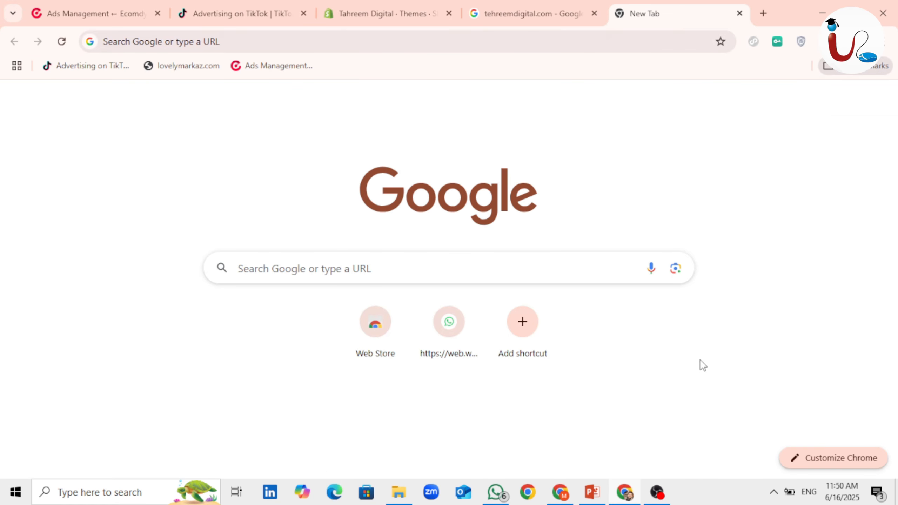
Switch to the other Chrome window and copy the store domain tahreemdigital.com from the Shopify settings page.
{"action": "left_click", "coordinate": [566, 498]}
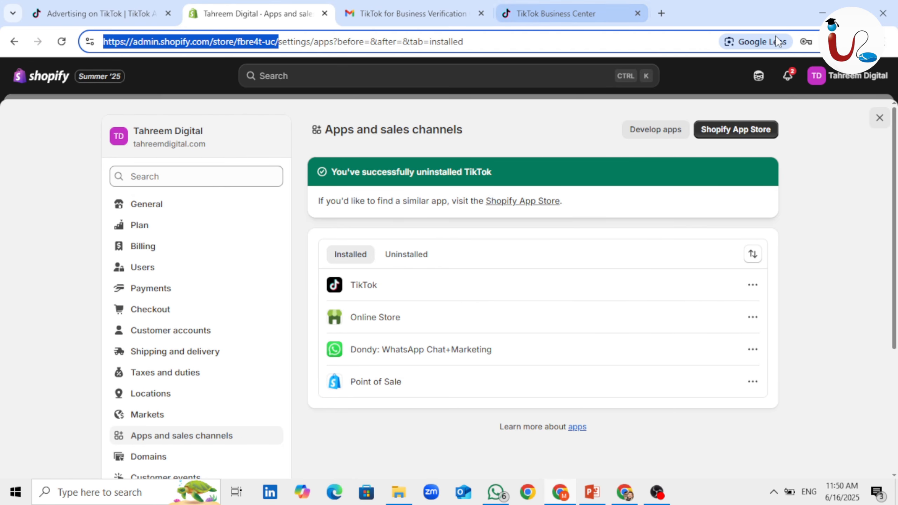
{"action": "left_click", "coordinate": [611, 11]}
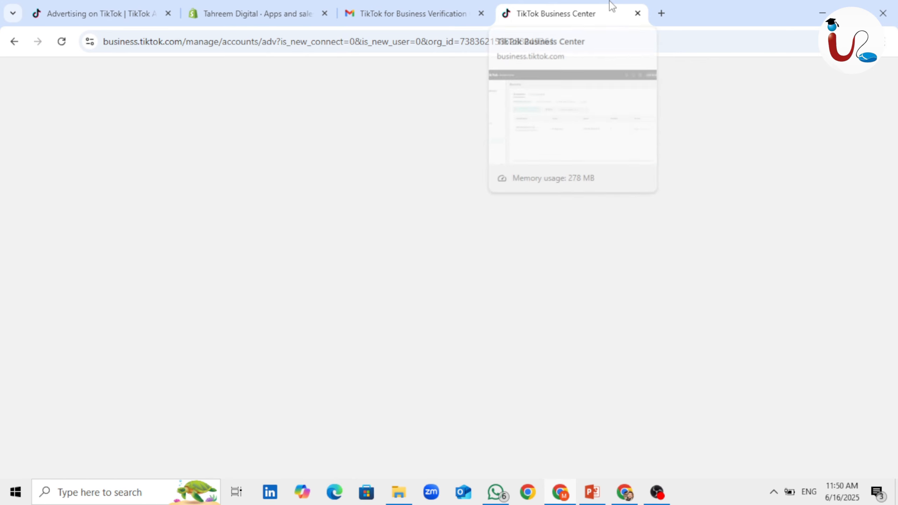
{"action": "left_click", "coordinate": [441, 10]}
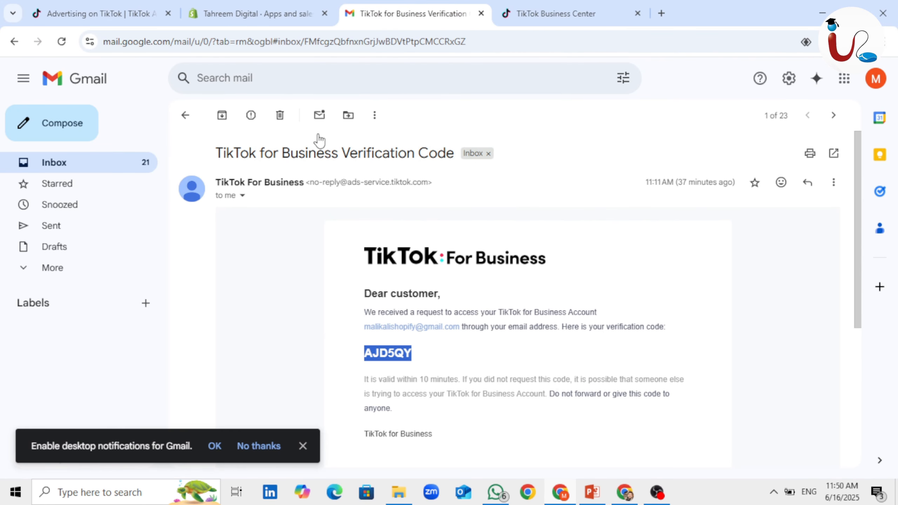
{"action": "left_click", "coordinate": [534, 7]}
{"action": "left_click", "coordinate": [286, 5]}
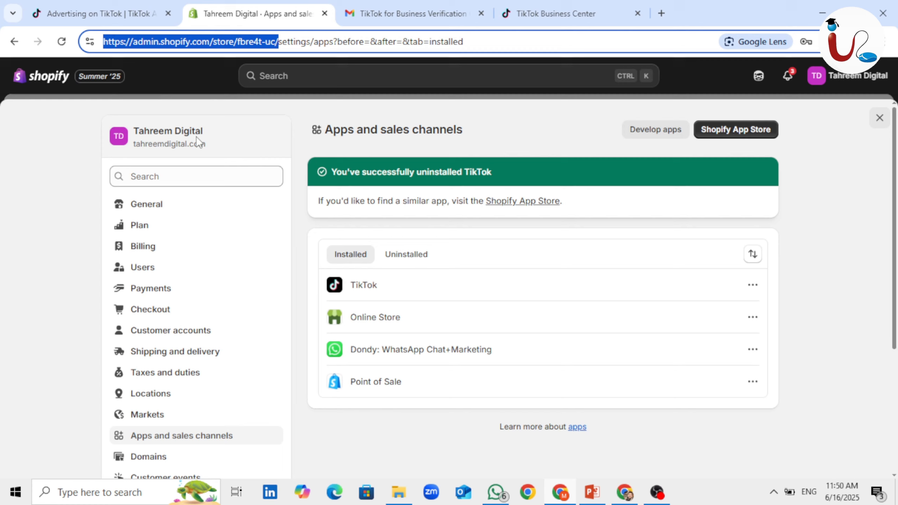
{"action": "left_click_drag", "start_coordinate": [206, 144], "coordinate": [133, 149]}
{"action": "key", "text": "ctrl+c"}
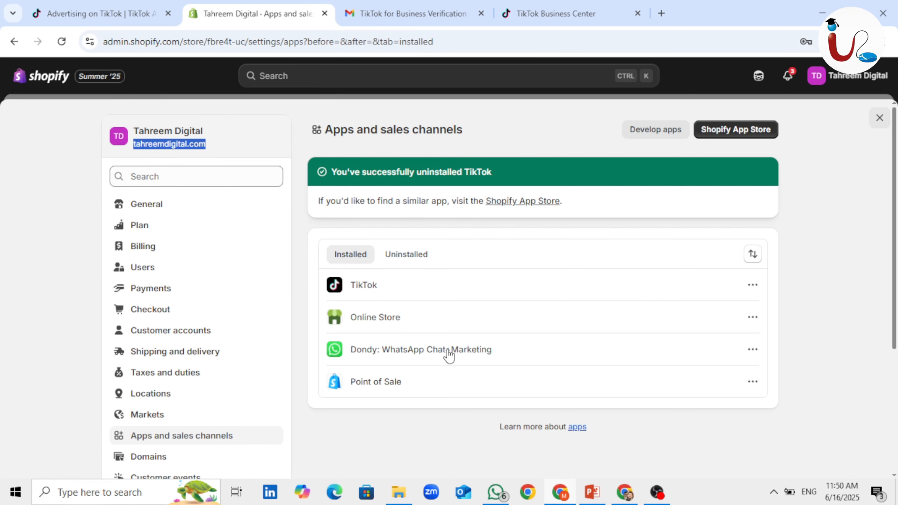
Return to the first Chrome window, load tahreemdigital.com in the blank tab and close the Google search tab.
{"action": "left_click", "coordinate": [622, 496]}
{"action": "left_click", "coordinate": [564, 35]}
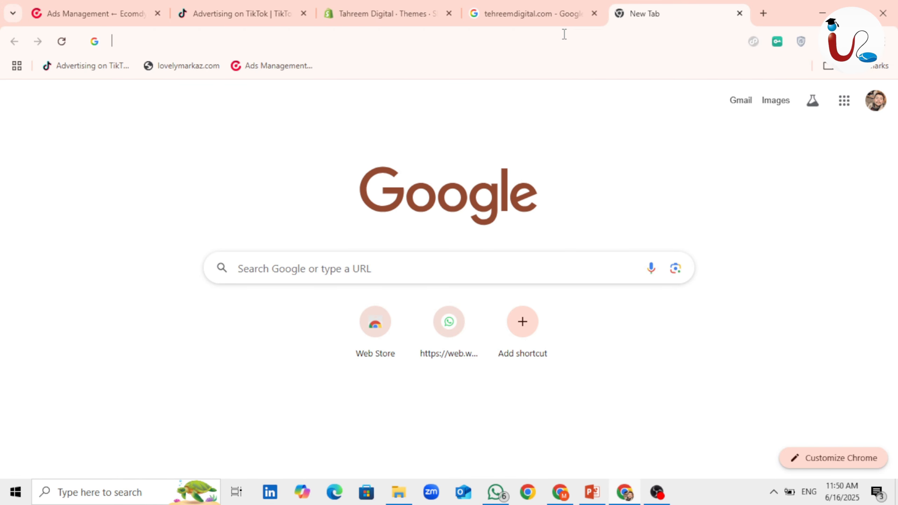
{"action": "key", "text": "ctrl+v"}
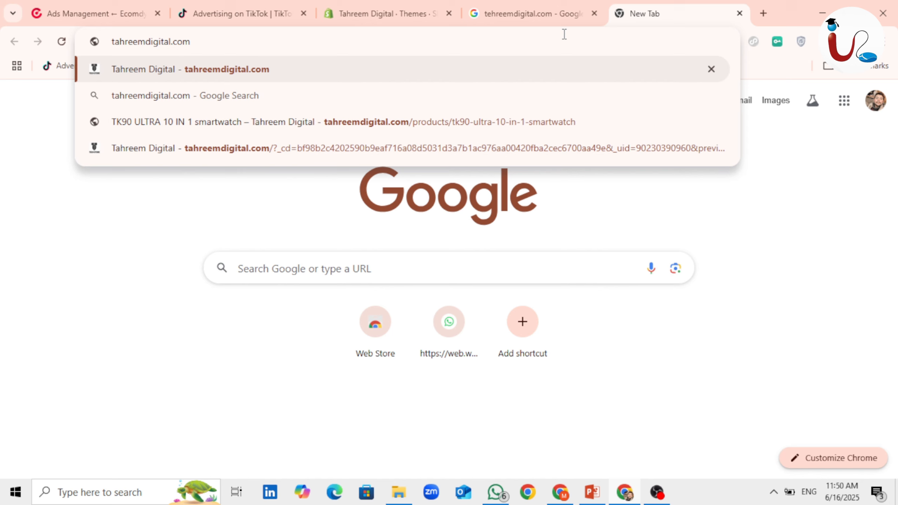
{"action": "key", "text": "Return"}
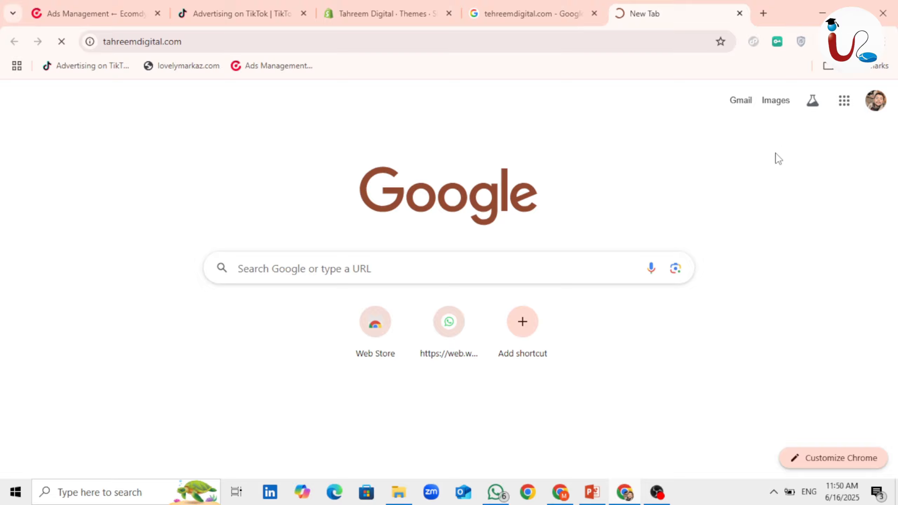
{"action": "left_click", "coordinate": [594, 13]}
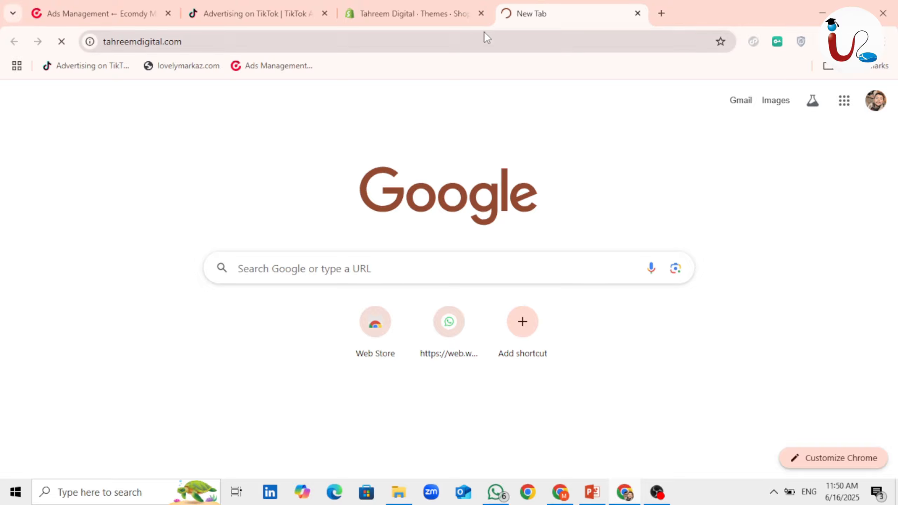
Return to the Shopify Themes page and examine the current Impulse theme's details and the theme library.
{"action": "left_click", "coordinate": [432, 5]}
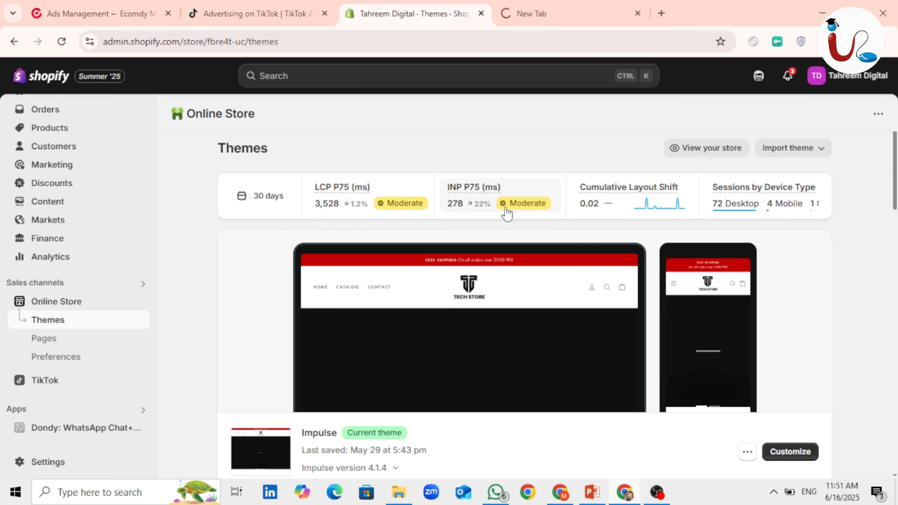
{"action": "scroll", "coordinate": [509, 212], "scroll_direction": "down", "scroll_amount": 2}
{"action": "scroll", "coordinate": [508, 213], "scroll_direction": "down", "scroll_amount": 7}
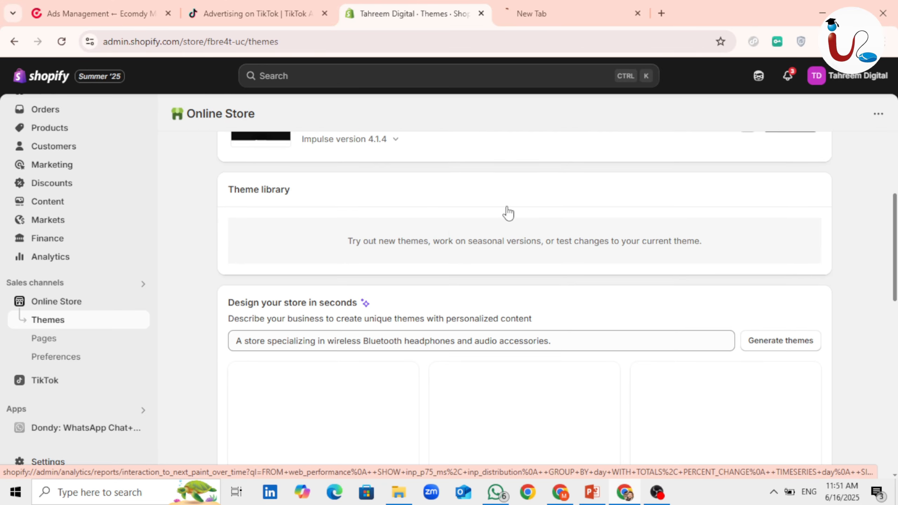
{"action": "scroll", "coordinate": [348, 218], "scroll_direction": "up", "scroll_amount": 4}
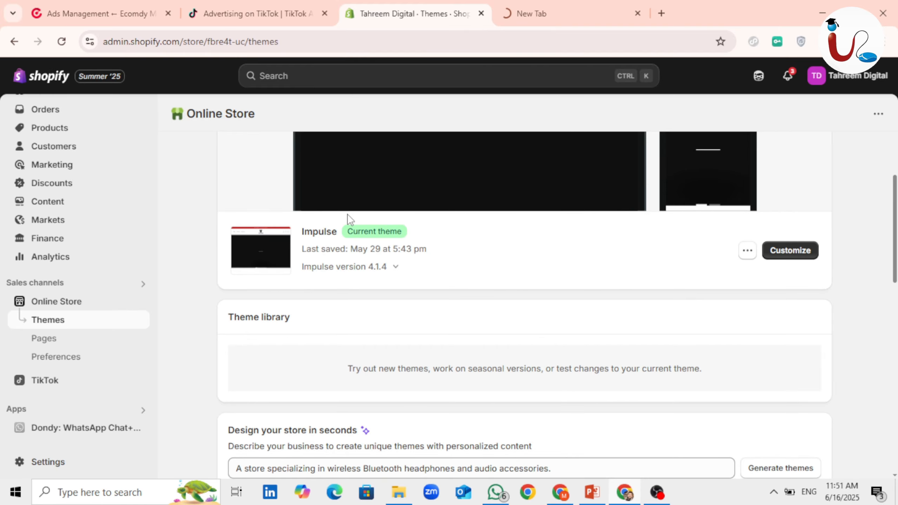
{"action": "scroll", "coordinate": [389, 230], "scroll_direction": "down", "scroll_amount": 2}
{"action": "scroll", "coordinate": [424, 247], "scroll_direction": "up", "scroll_amount": 4}
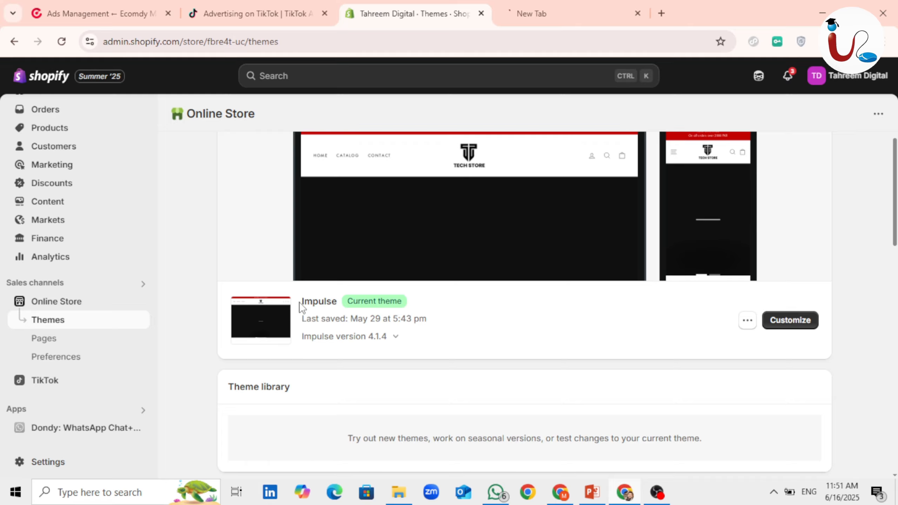
{"action": "double_click", "coordinate": [319, 303]}
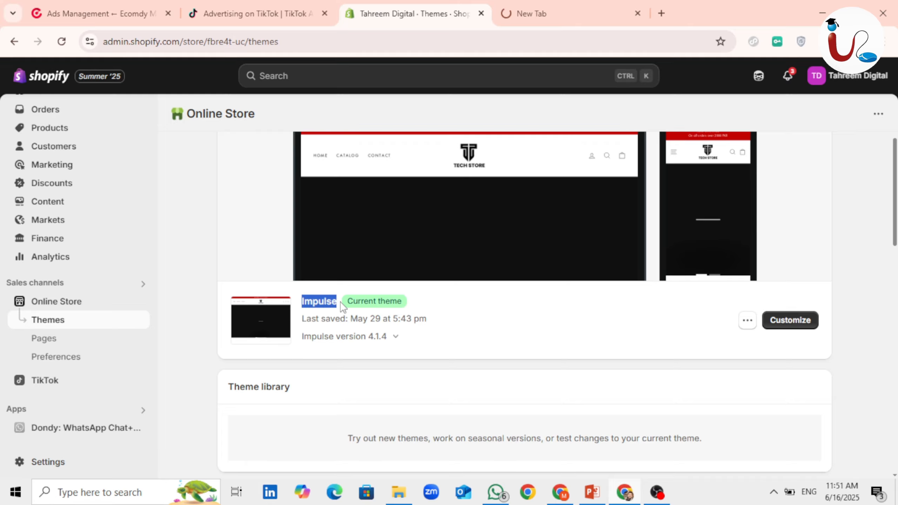
{"action": "left_click", "coordinate": [455, 352]}
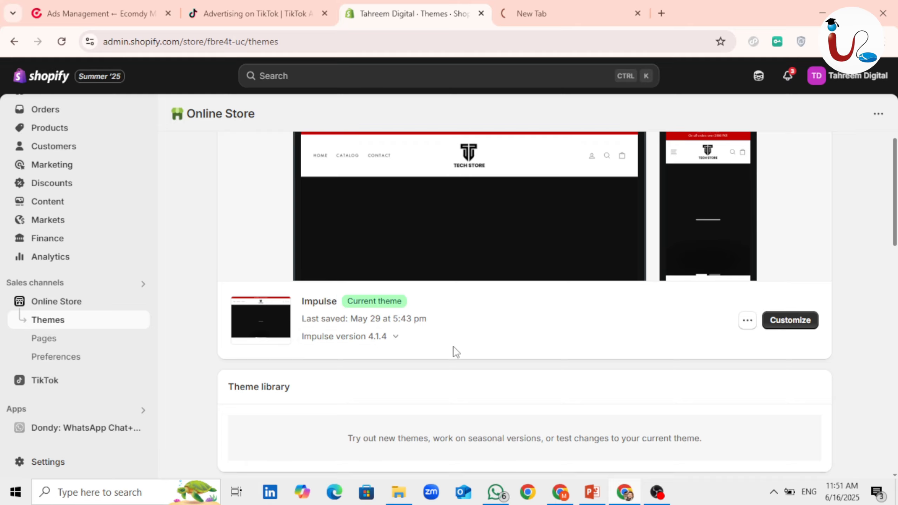
Close the blank tab that is still loading tahreemdigital.com, returning to the Shopify Themes page.
{"action": "left_click", "coordinate": [533, 1]}
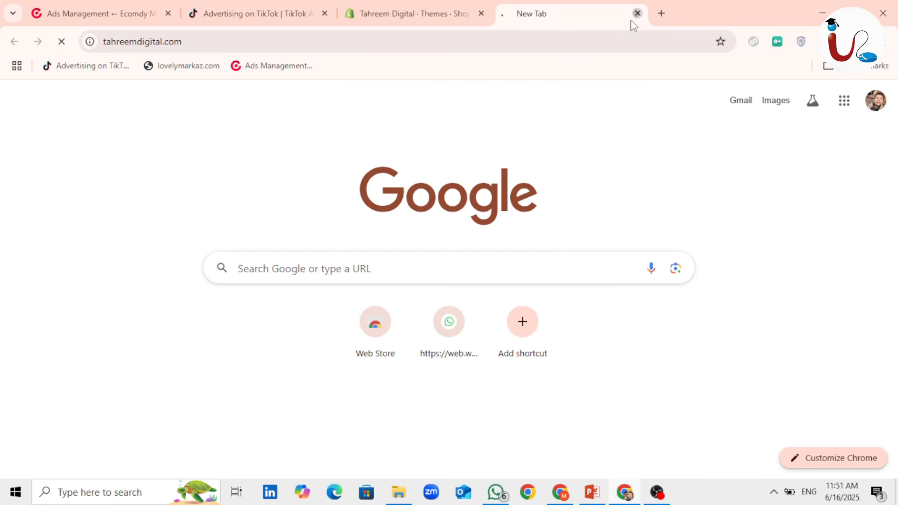
{"action": "left_click", "coordinate": [638, 13]}
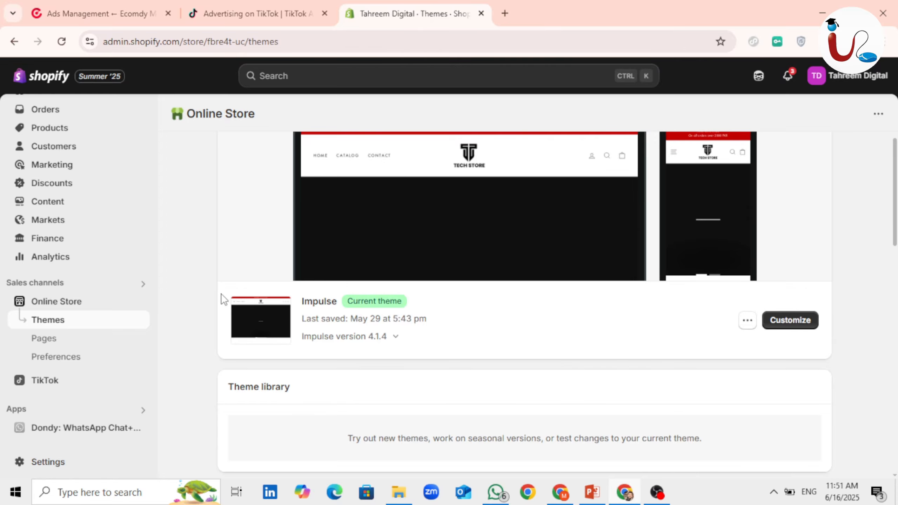
Try to view the live storefront from Shopify's Online Store sales channel, and close its loading tab.
{"action": "mouse_move", "coordinate": [137, 302]}
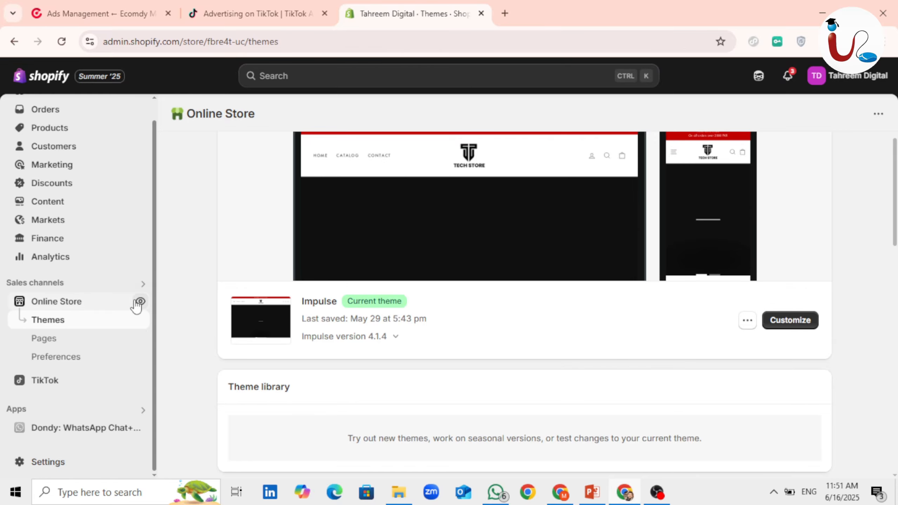
{"action": "left_click", "coordinate": [140, 302]}
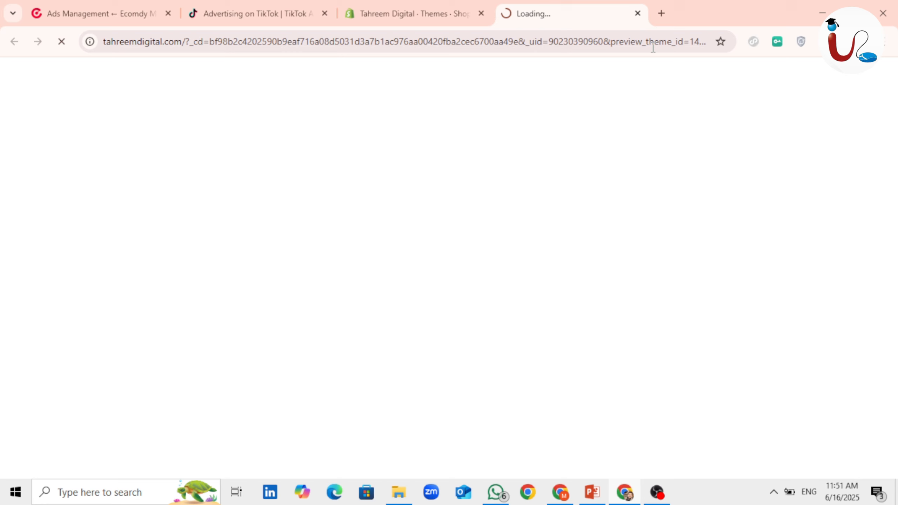
{"action": "left_click", "coordinate": [637, 11]}
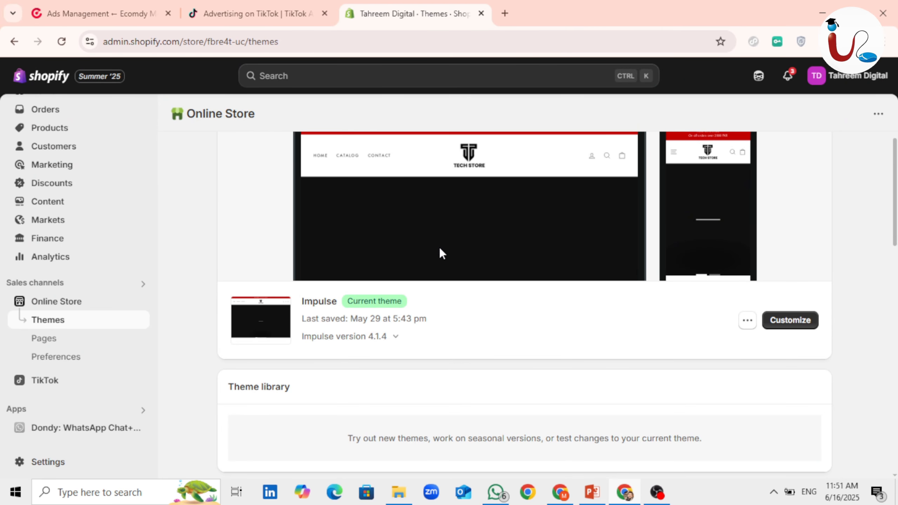
{"action": "scroll", "coordinate": [444, 261], "scroll_direction": "up", "scroll_amount": 4}
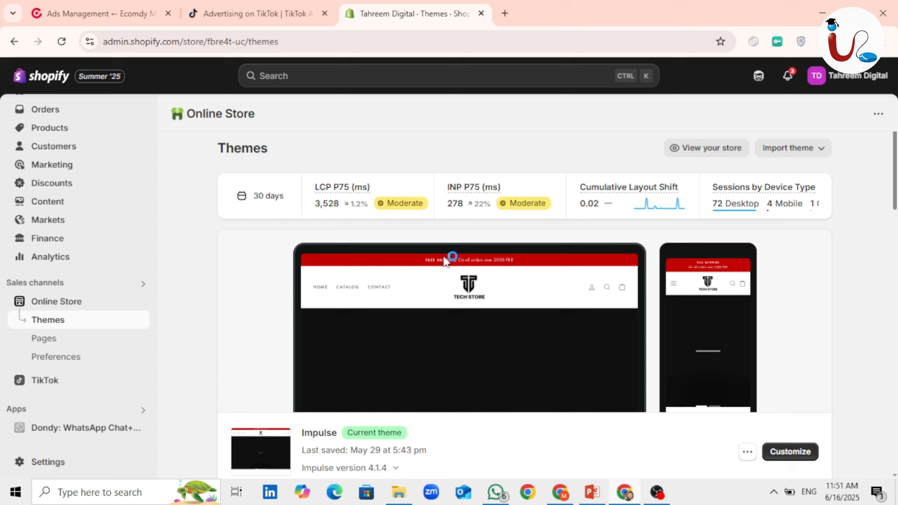